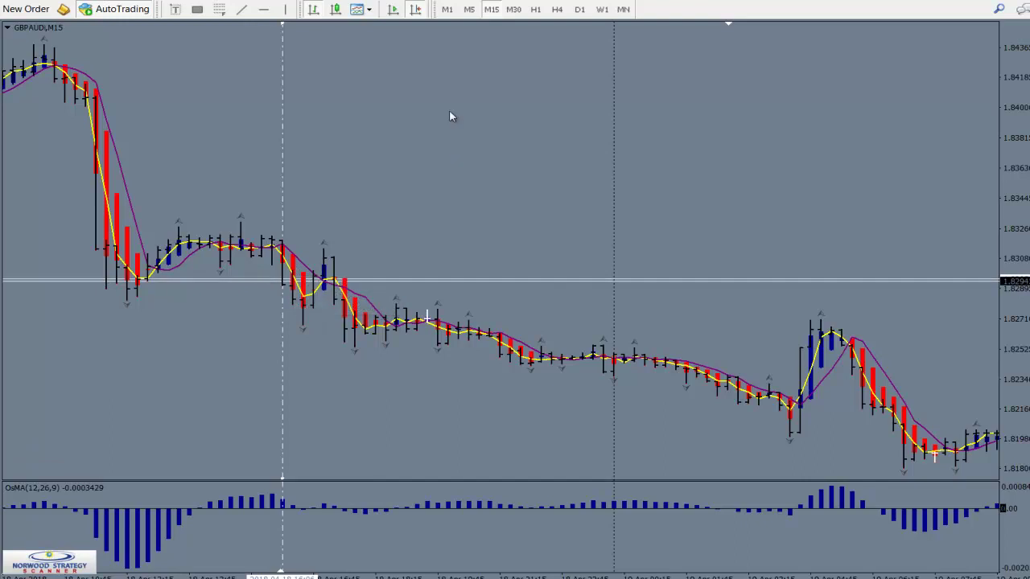
Drop GBPAUD to 5-minute, then 1-minute bars, and measure the drop between candles with the crosshair.
{"action": "left_click", "coordinate": [470, 10]}
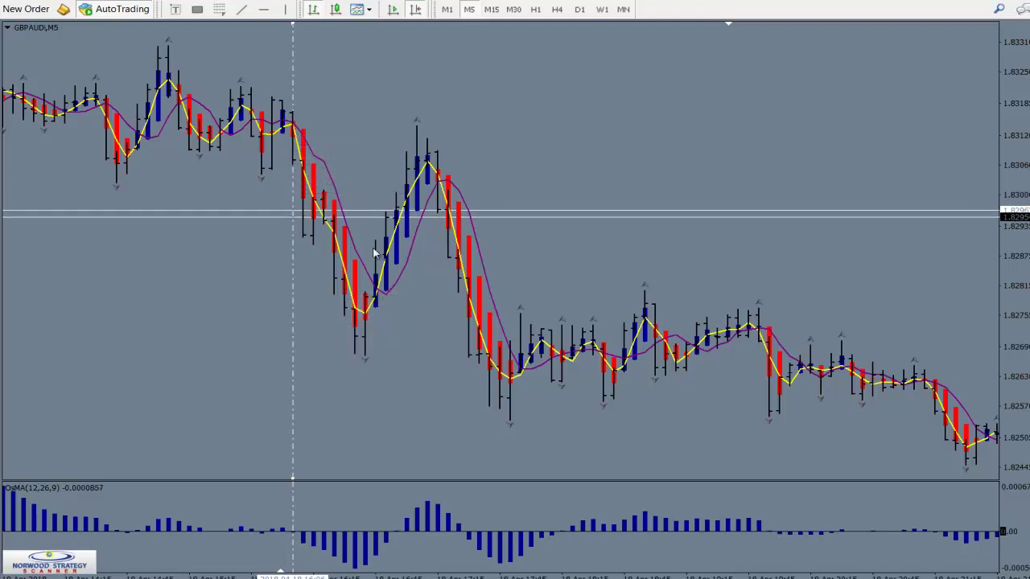
{"action": "left_click", "coordinate": [452, 14]}
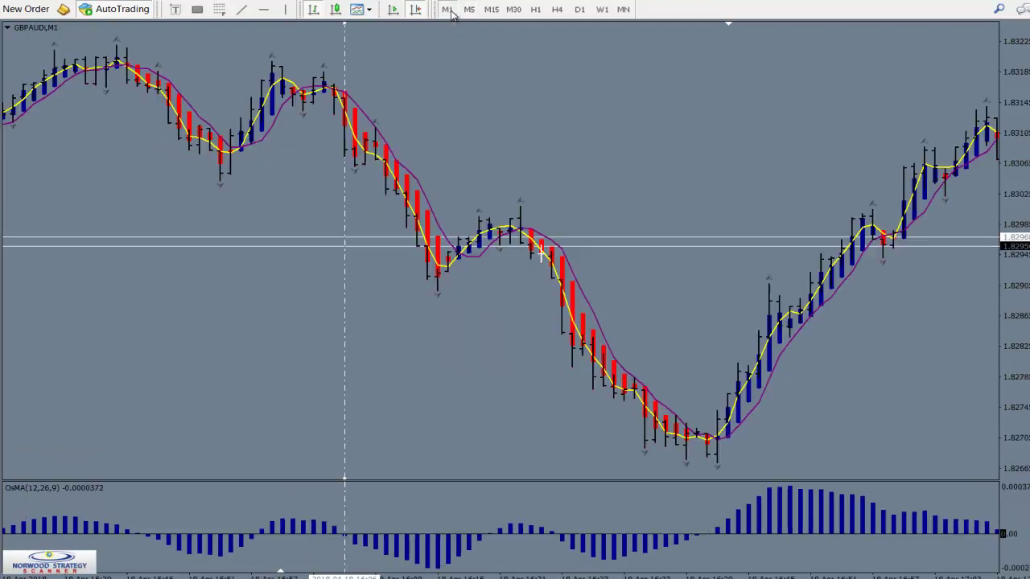
{"action": "middle_click", "coordinate": [348, 115]}
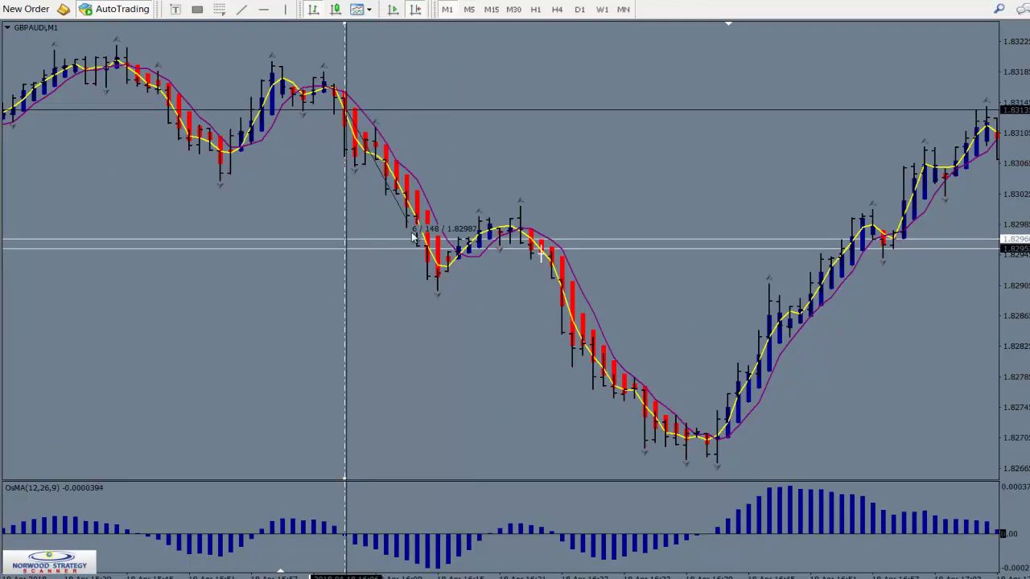
{"action": "left_click_drag", "start_coordinate": [428, 279], "coordinate": [524, 240]}
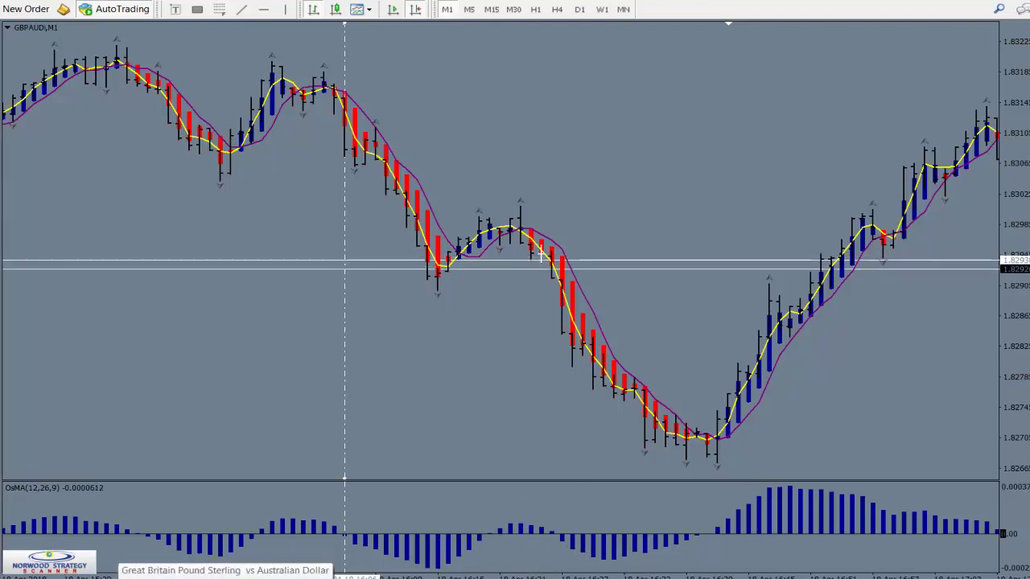
Switch to the GBPAUD chart carrying the AO pane and show it on M5 bars.
{"action": "key", "text": "ctrl+Tab"}
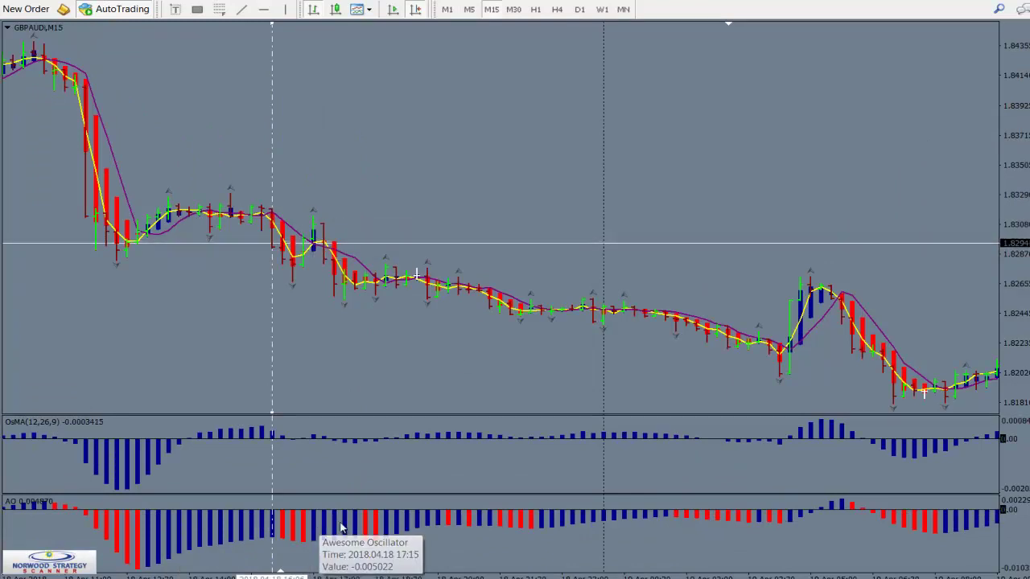
{"action": "mouse_move", "coordinate": [600, 525]}
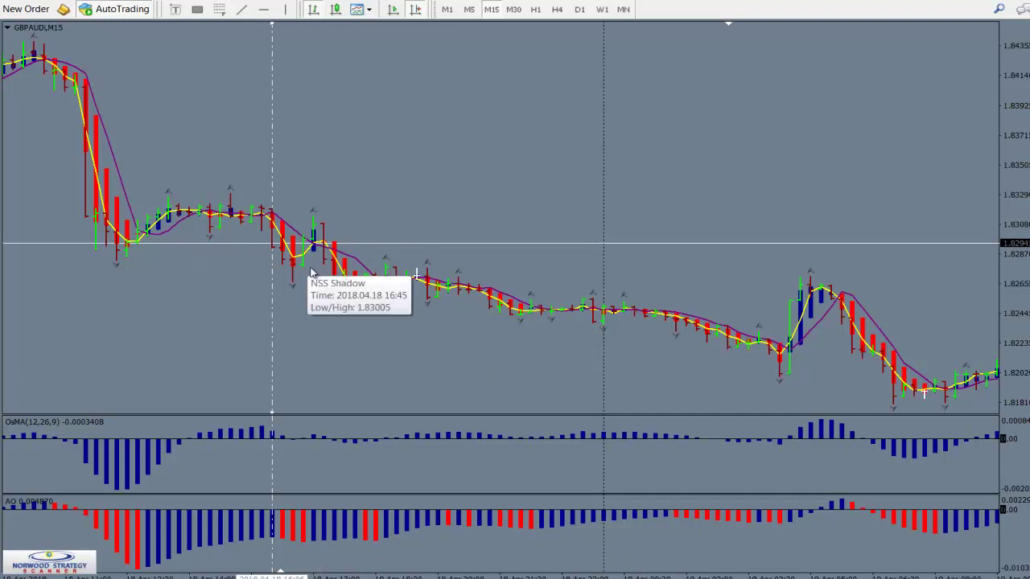
{"action": "mouse_move", "coordinate": [275, 236]}
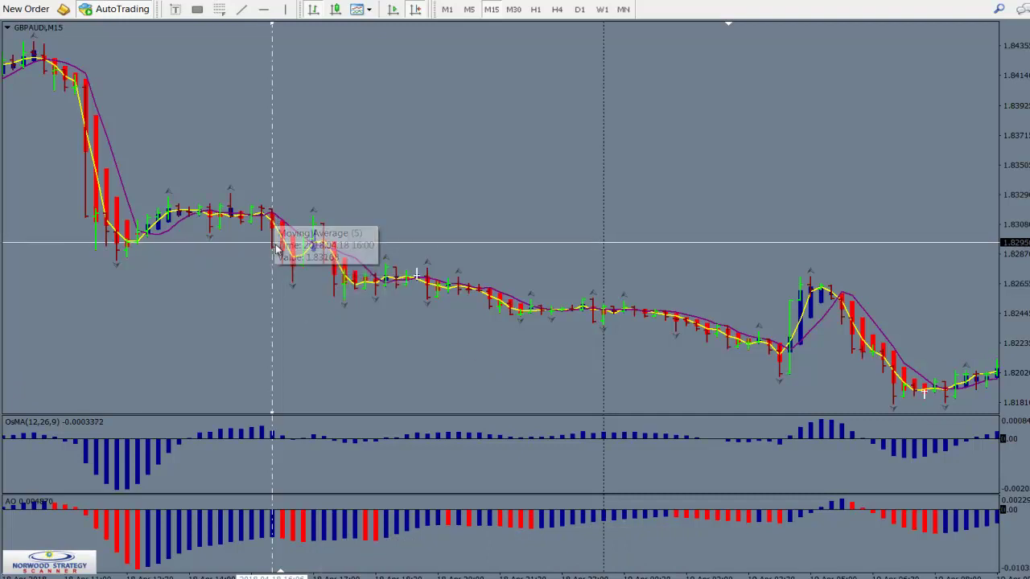
{"action": "mouse_move", "coordinate": [269, 523]}
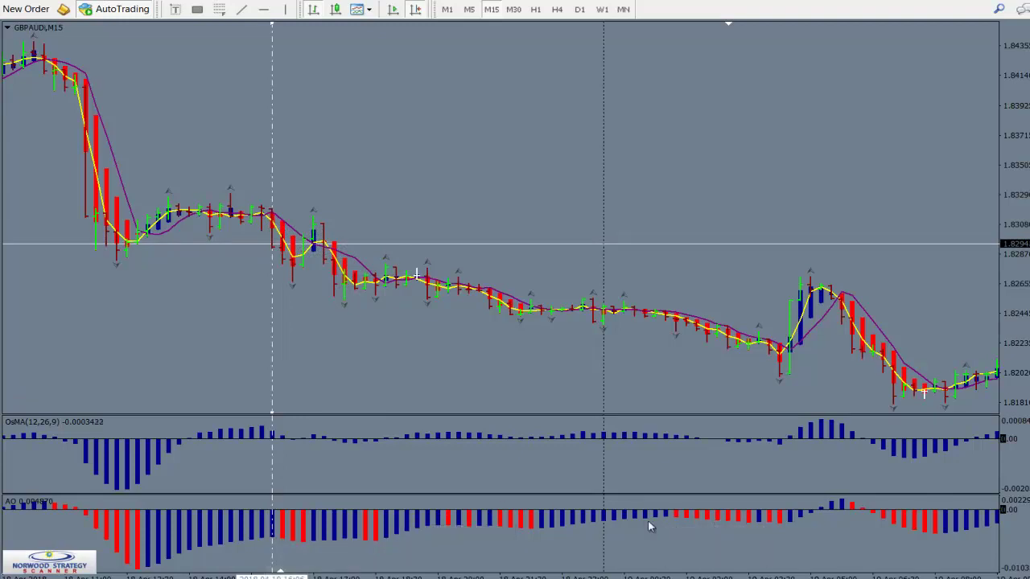
{"action": "mouse_move", "coordinate": [178, 529]}
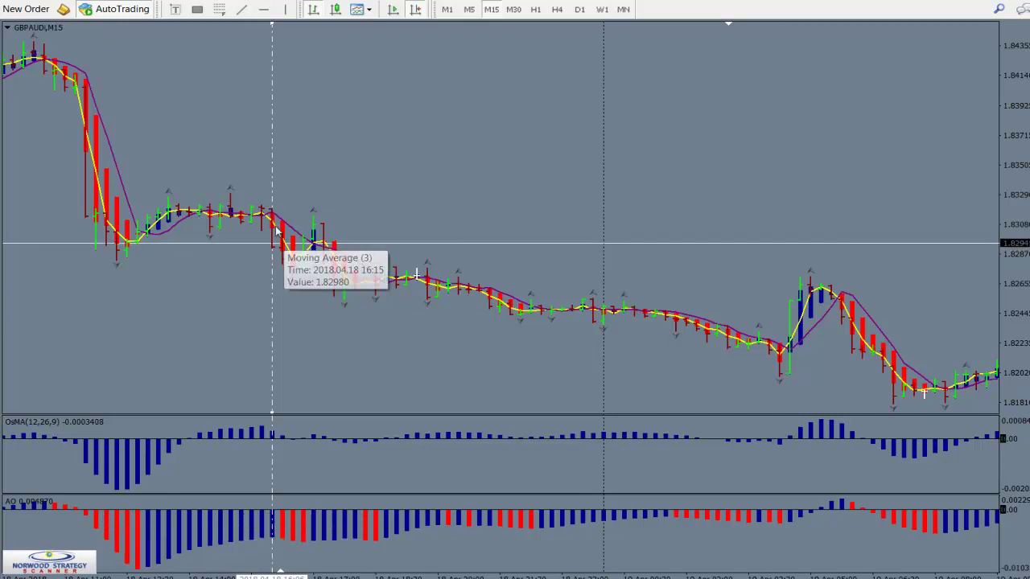
{"action": "left_click", "coordinate": [470, 10]}
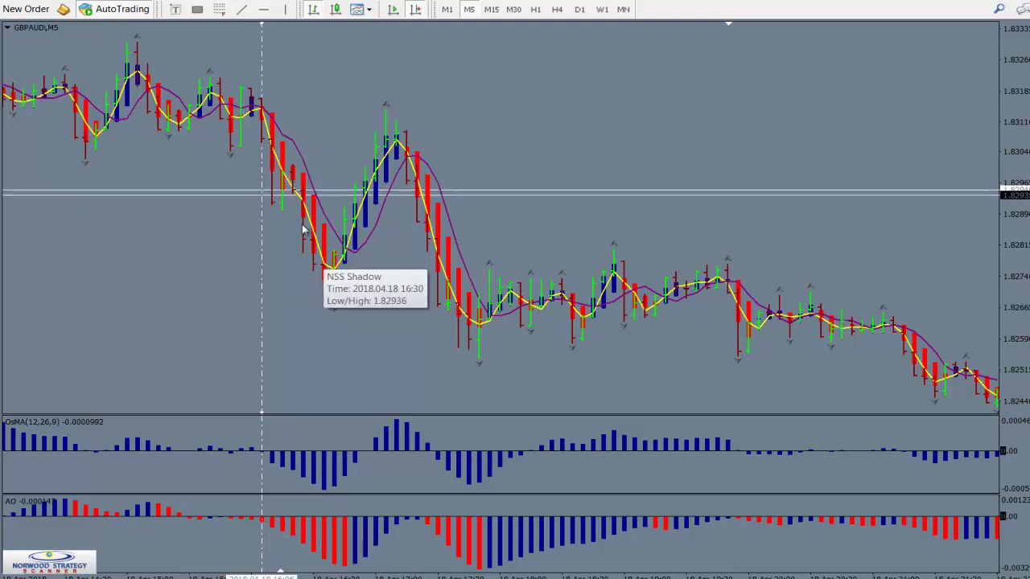
{"action": "mouse_move", "coordinate": [317, 534]}
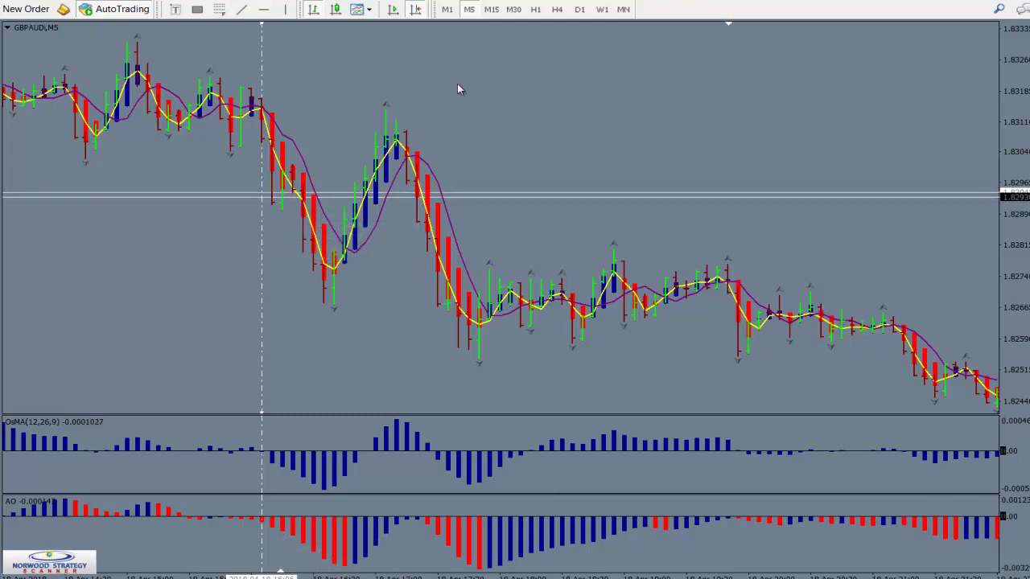
Drop GBPAUD to 1-minute bars, then bring up the GBPAUD M15 chart with the NSS panes.
{"action": "left_click", "coordinate": [448, 13]}
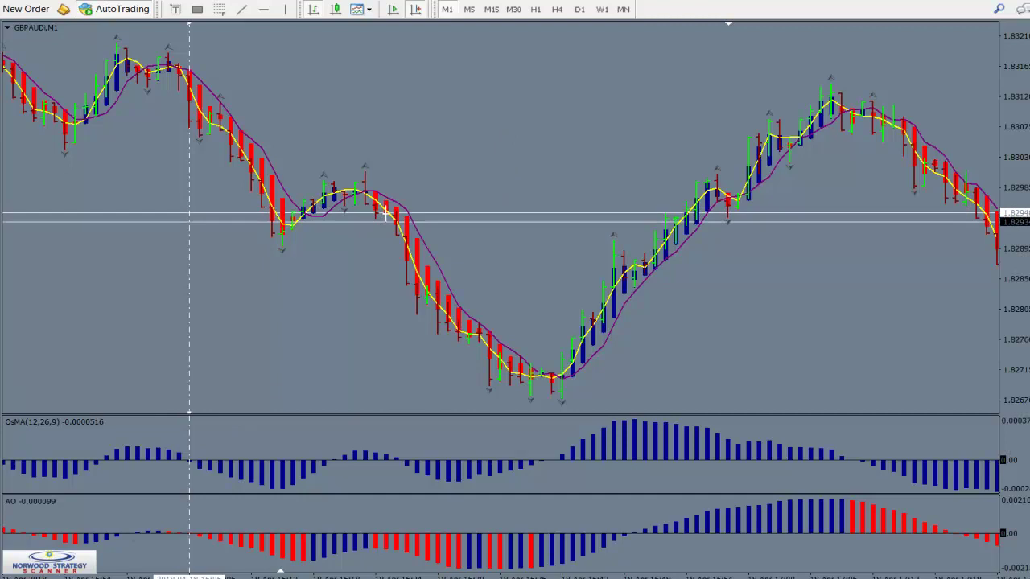
{"action": "left_click", "coordinate": [273, 575]}
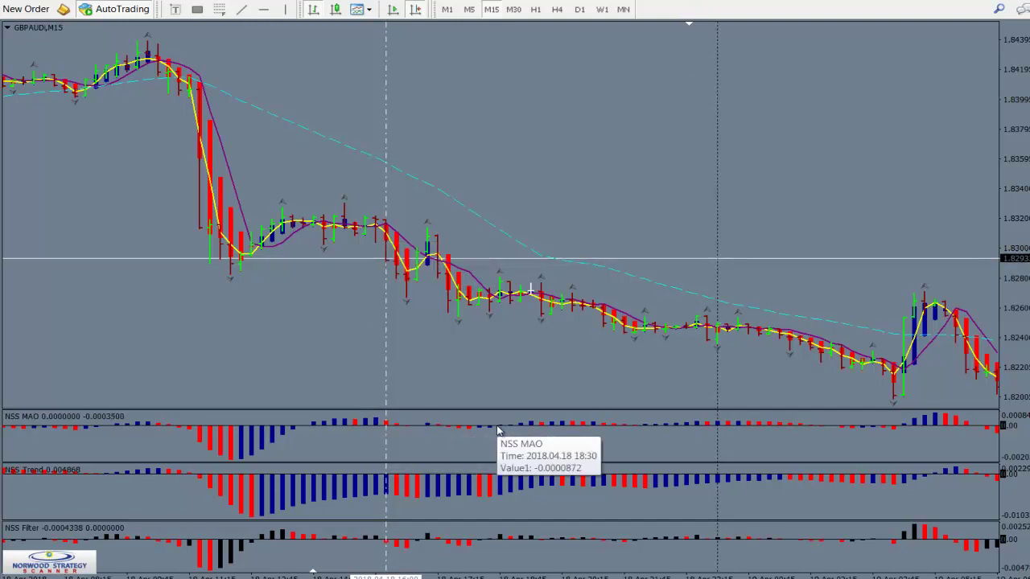
View the NSS GBPAUD chart at M5 and turn on crosshair lines for reading bars.
{"action": "mouse_move", "coordinate": [441, 430]}
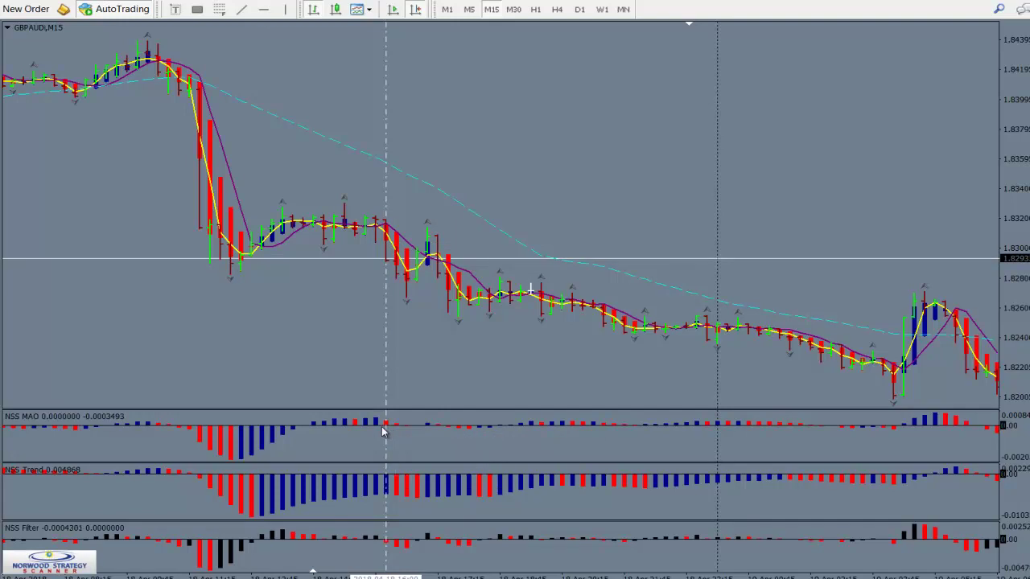
{"action": "mouse_move", "coordinate": [388, 432]}
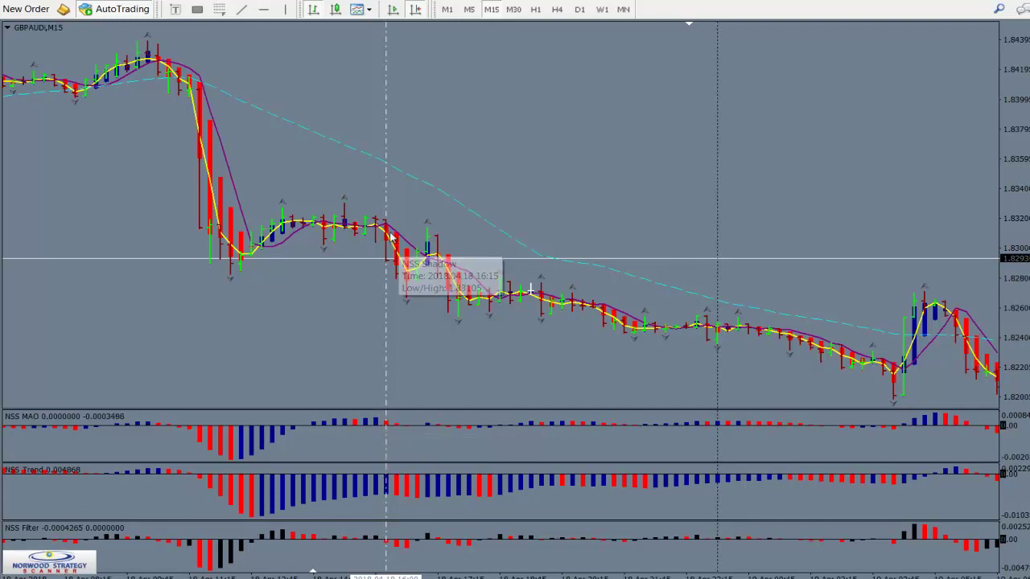
{"action": "mouse_move", "coordinate": [385, 234]}
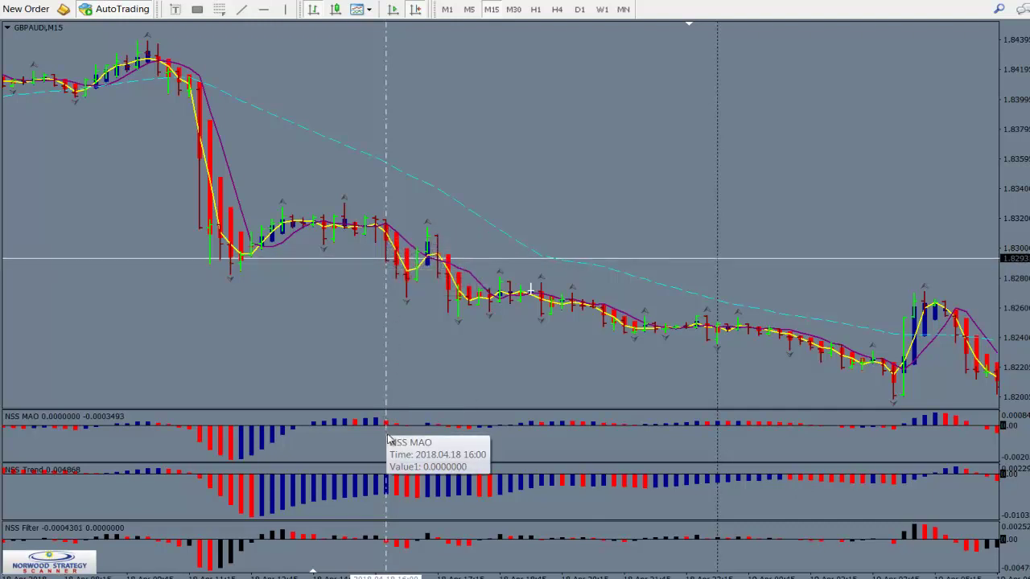
{"action": "mouse_move", "coordinate": [384, 545]}
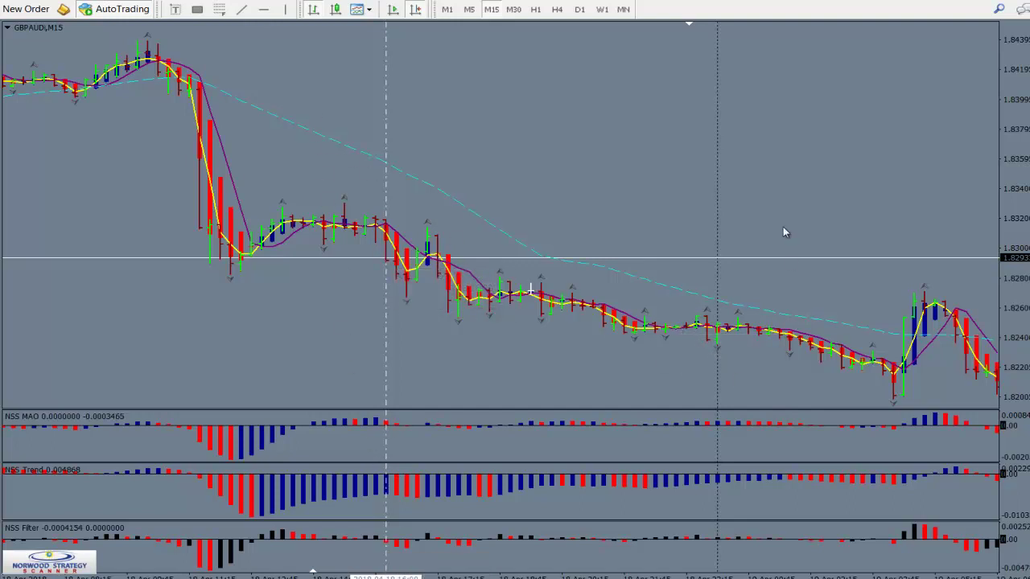
{"action": "left_click", "coordinate": [470, 10]}
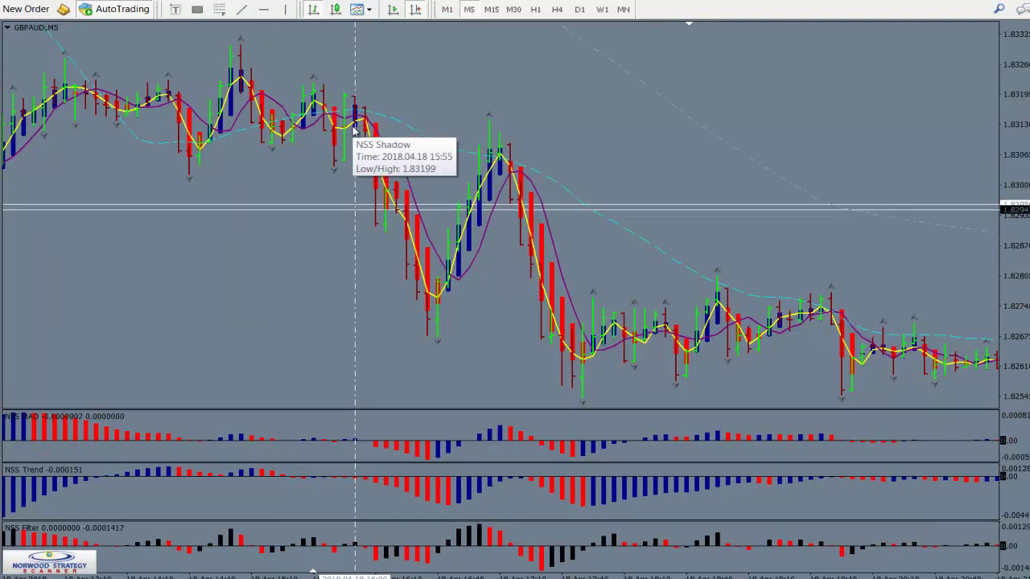
{"action": "left_click", "coordinate": [288, 15]}
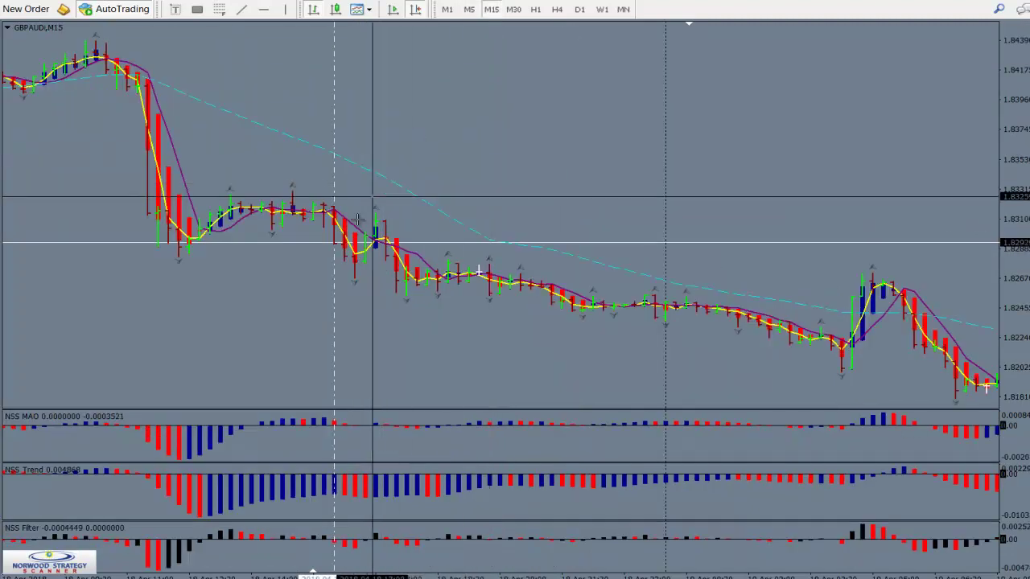
{"action": "mouse_move", "coordinate": [336, 216]}
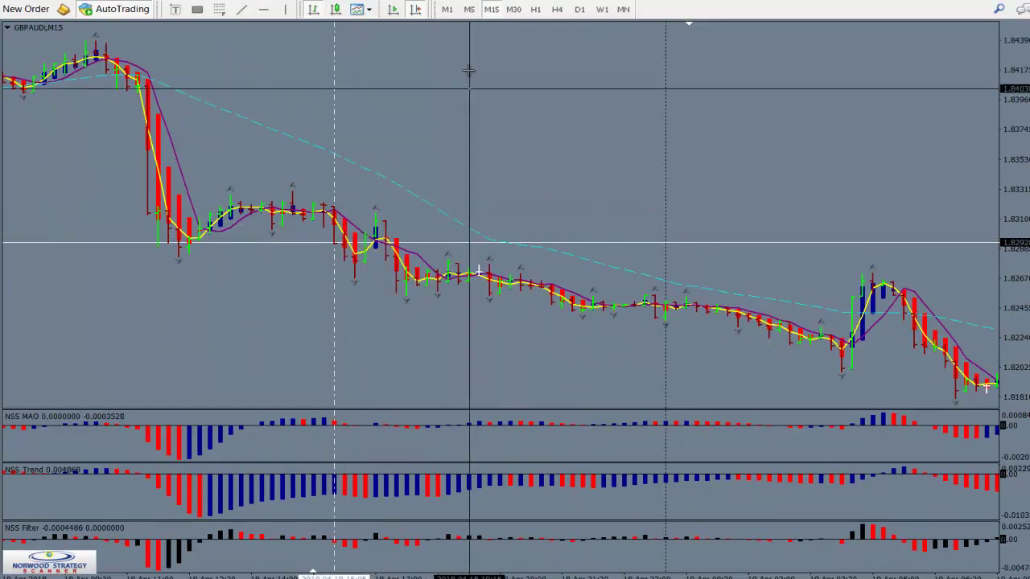
Take the NSS chart down to 1-minute bars and measure the fall from its high to the low.
{"action": "left_click", "coordinate": [470, 10]}
{"action": "mouse_move", "coordinate": [387, 153]}
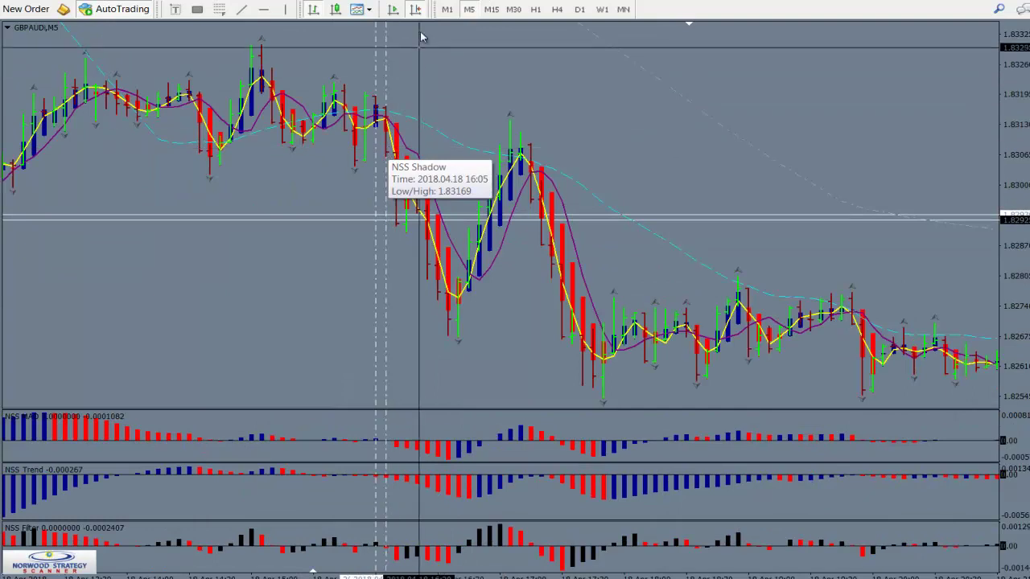
{"action": "left_click", "coordinate": [447, 10]}
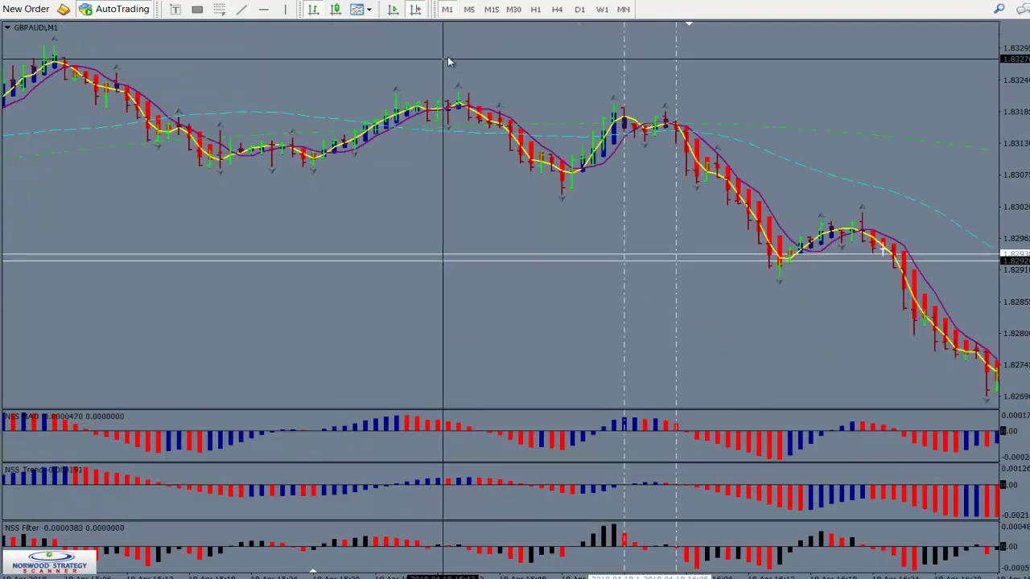
{"action": "scroll", "coordinate": [449, 51], "scroll_direction": "down", "scroll_amount": 6}
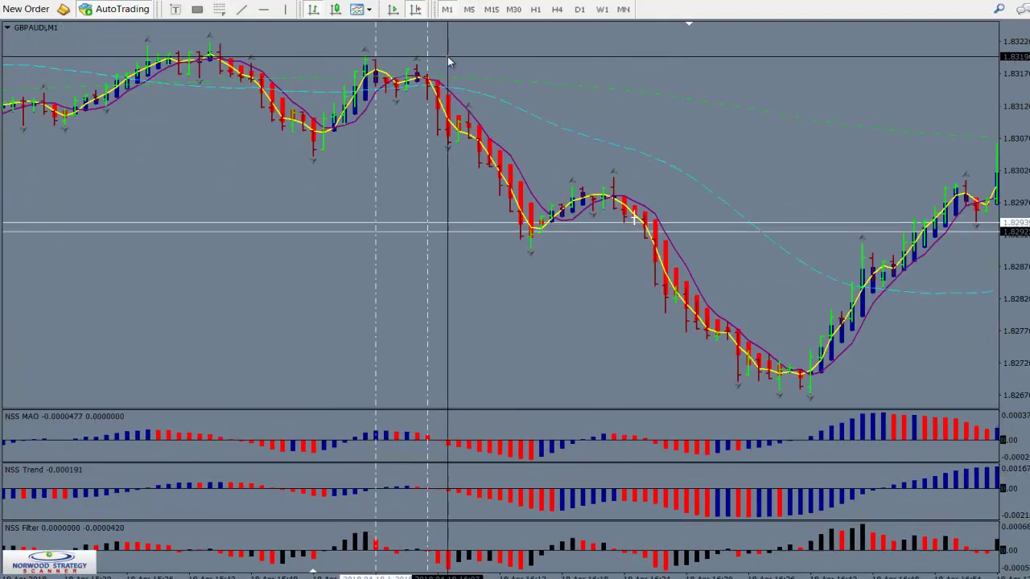
{"action": "mouse_move", "coordinate": [481, 161]}
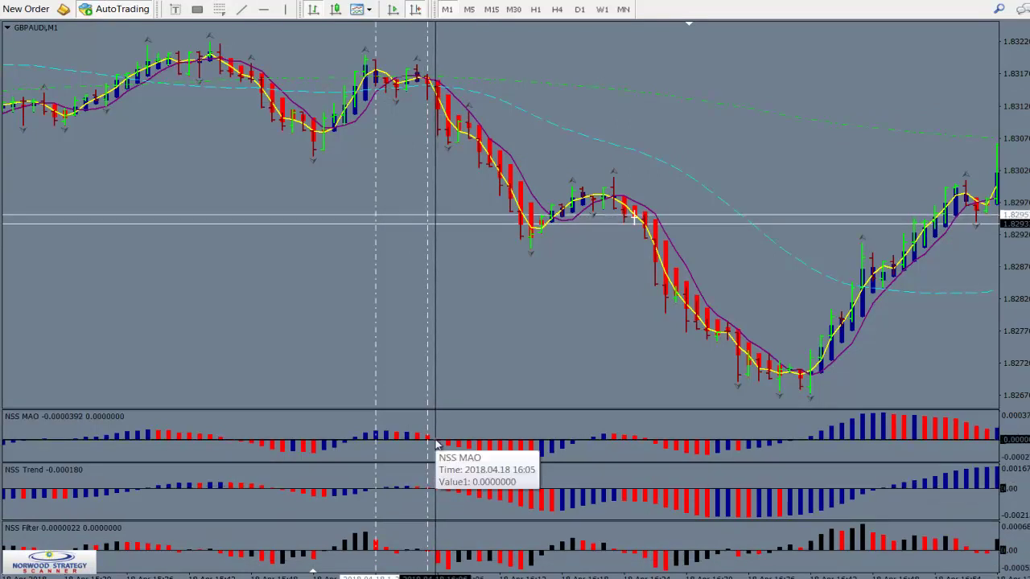
{"action": "mouse_move", "coordinate": [426, 84]}
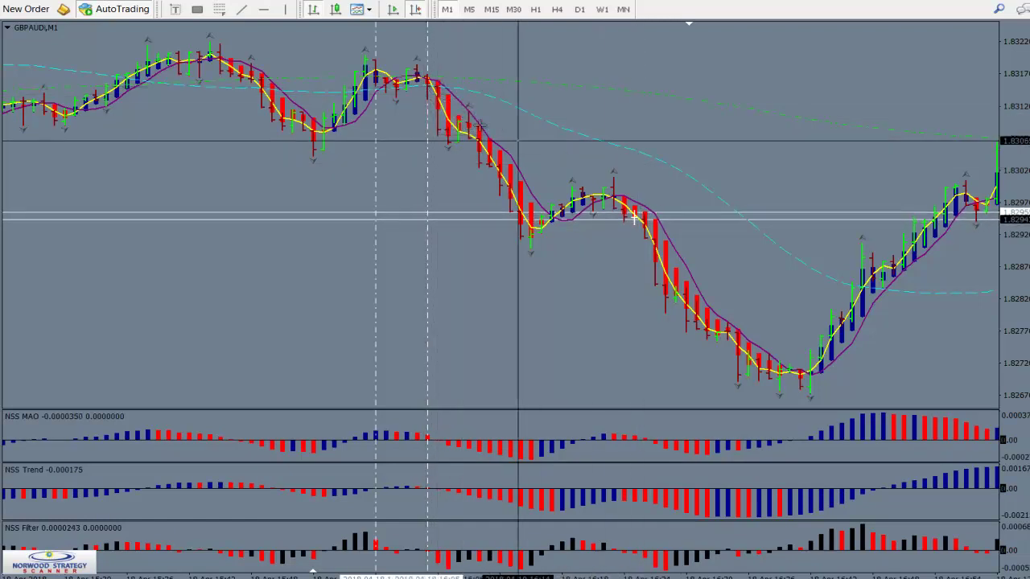
{"action": "left_click", "coordinate": [439, 105]}
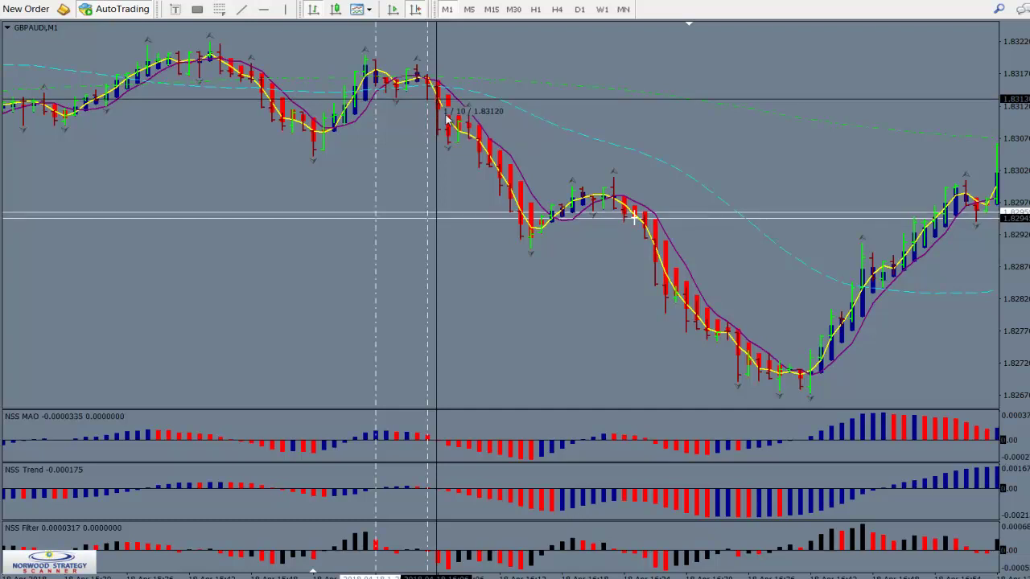
{"action": "left_click_drag", "start_coordinate": [508, 209], "coordinate": [531, 235]}
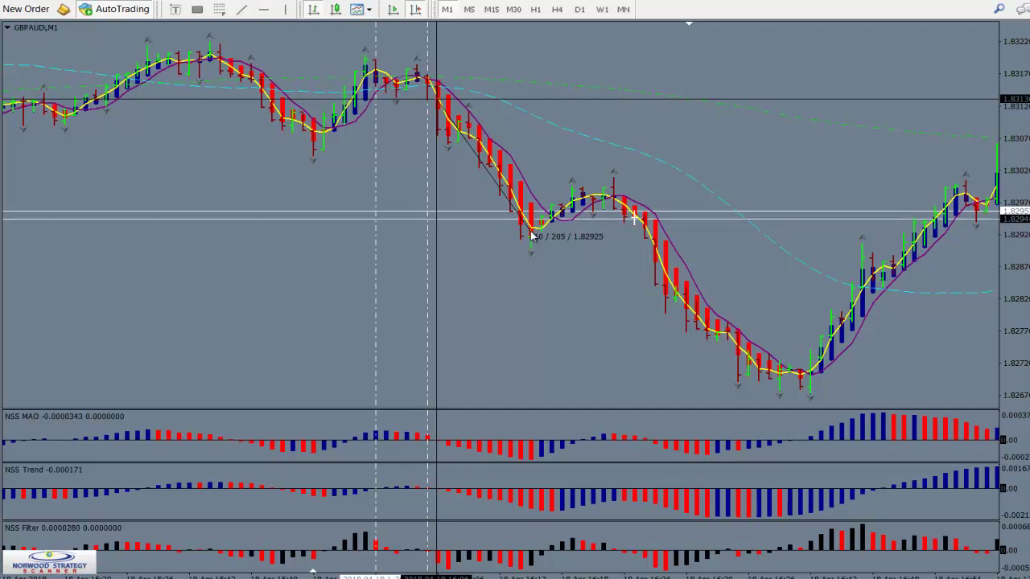
{"action": "left_click_drag", "start_coordinate": [532, 235], "coordinate": [533, 232]}
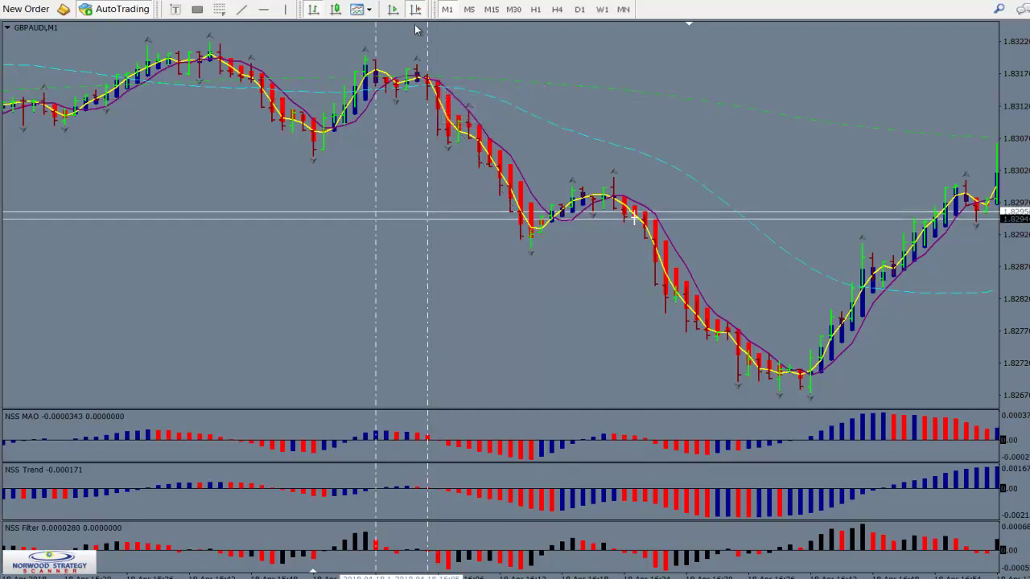
Mark a new signal candle with a vertical line and measure the drop from the signal high.
{"action": "left_click", "coordinate": [287, 12]}
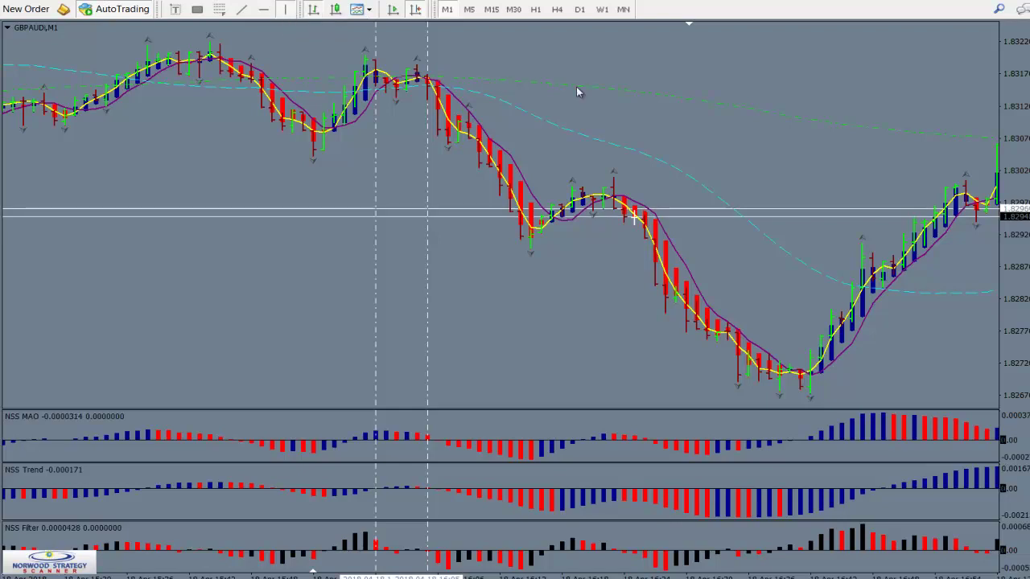
{"action": "left_click", "coordinate": [653, 98]}
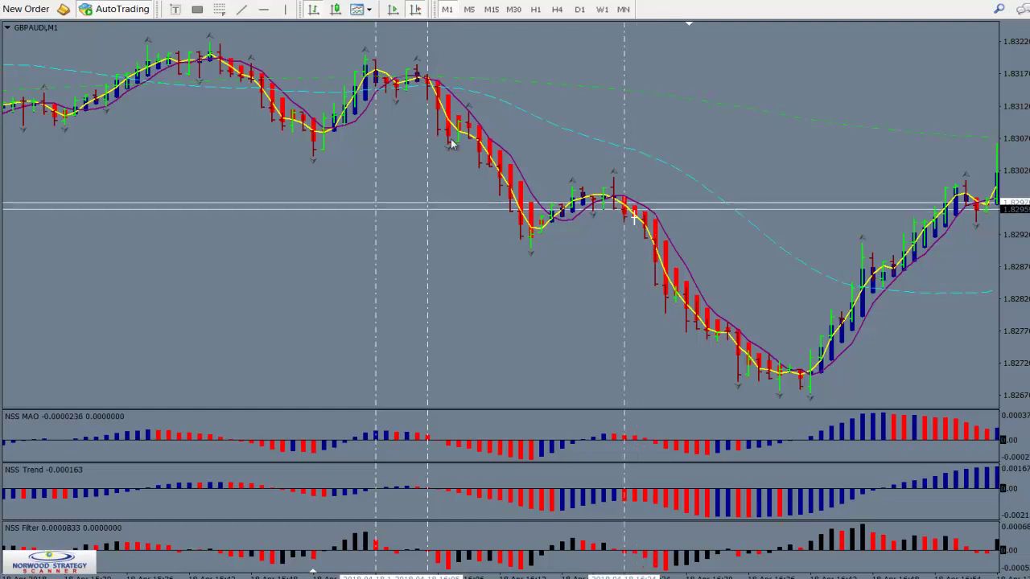
{"action": "middle_click", "coordinate": [441, 107]}
{"action": "left_click_drag", "start_coordinate": [441, 108], "coordinate": [545, 230]}
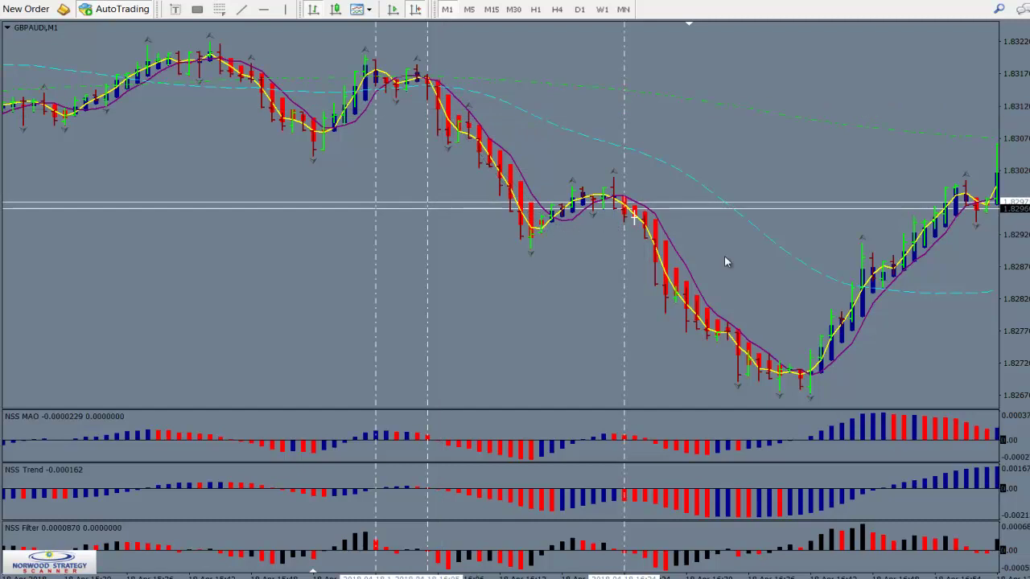
{"action": "mouse_move", "coordinate": [684, 290]}
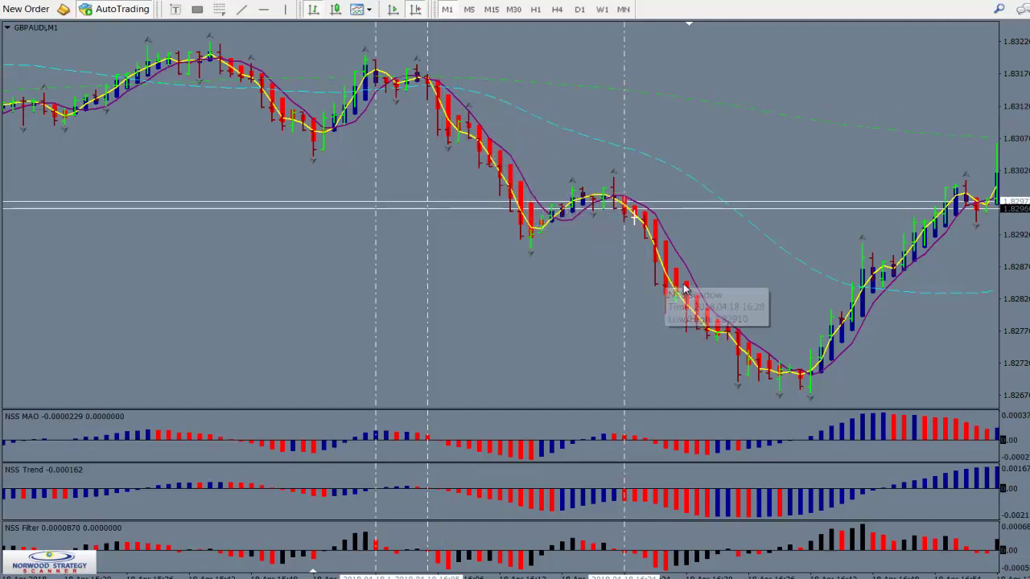
{"action": "mouse_move", "coordinate": [438, 104]}
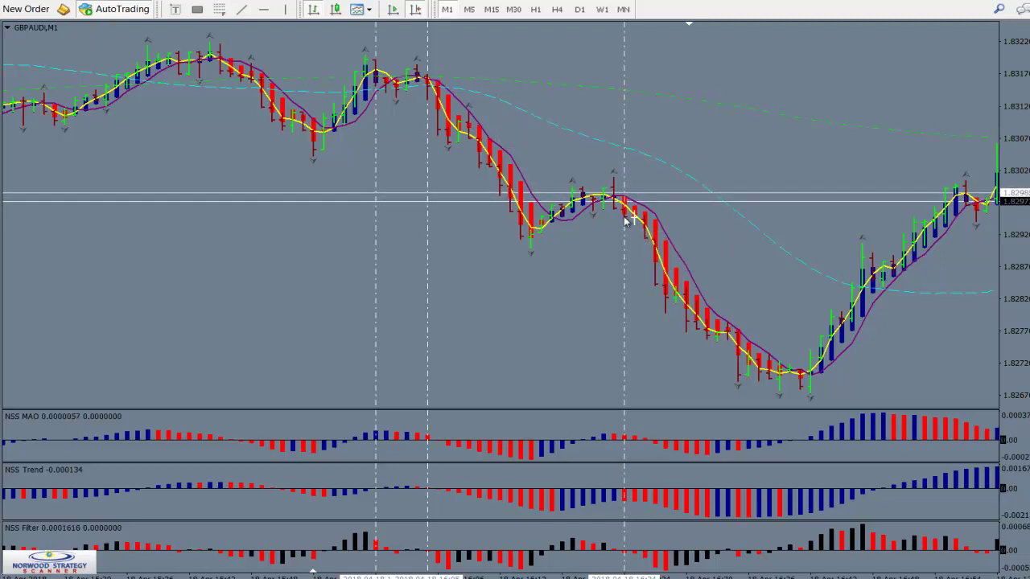
{"action": "mouse_move", "coordinate": [627, 222]}
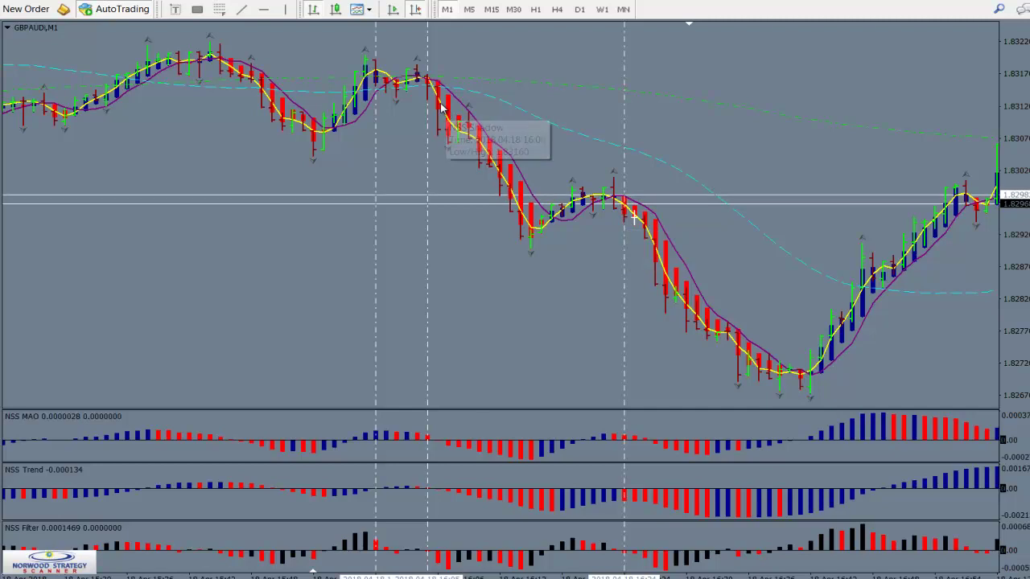
{"action": "mouse_move", "coordinate": [537, 231]}
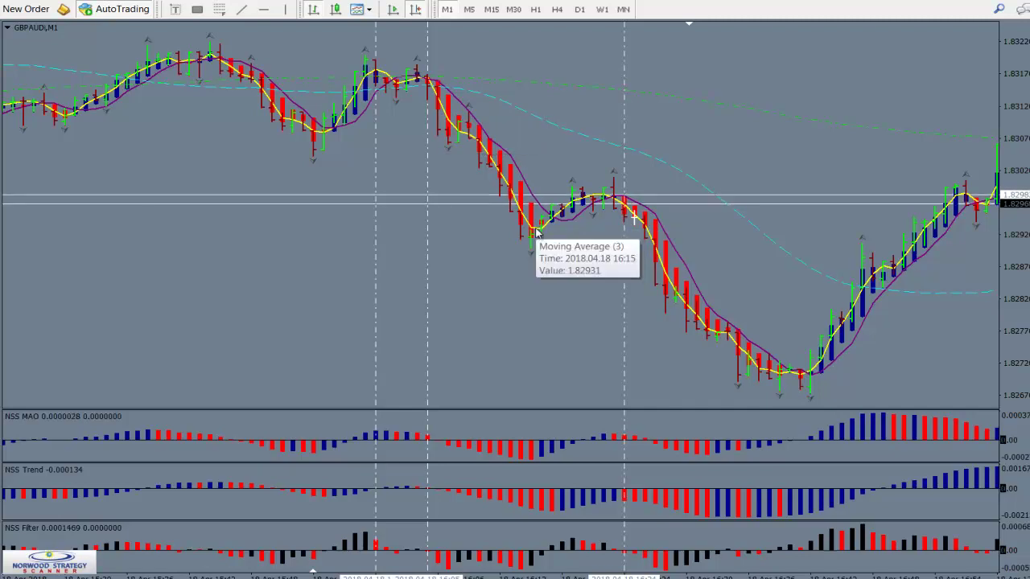
Measure the drop to the first swing low and the second decline to its reversal candle.
{"action": "middle_click", "coordinate": [440, 108]}
{"action": "left_click_drag", "start_coordinate": [440, 108], "coordinate": [453, 127]}
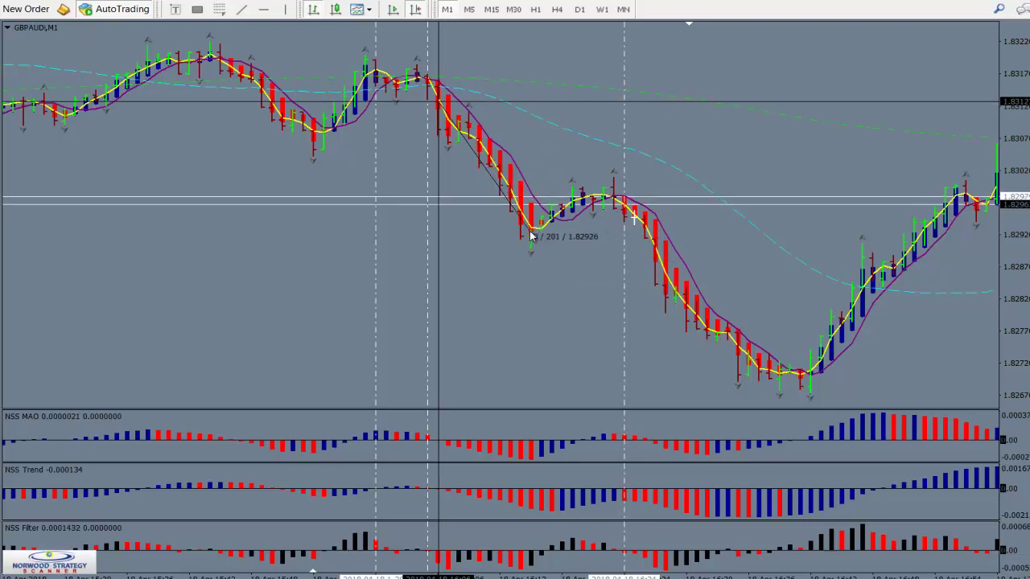
{"action": "left_click_drag", "start_coordinate": [531, 236], "coordinate": [619, 233]}
{"action": "middle_click", "coordinate": [621, 220]}
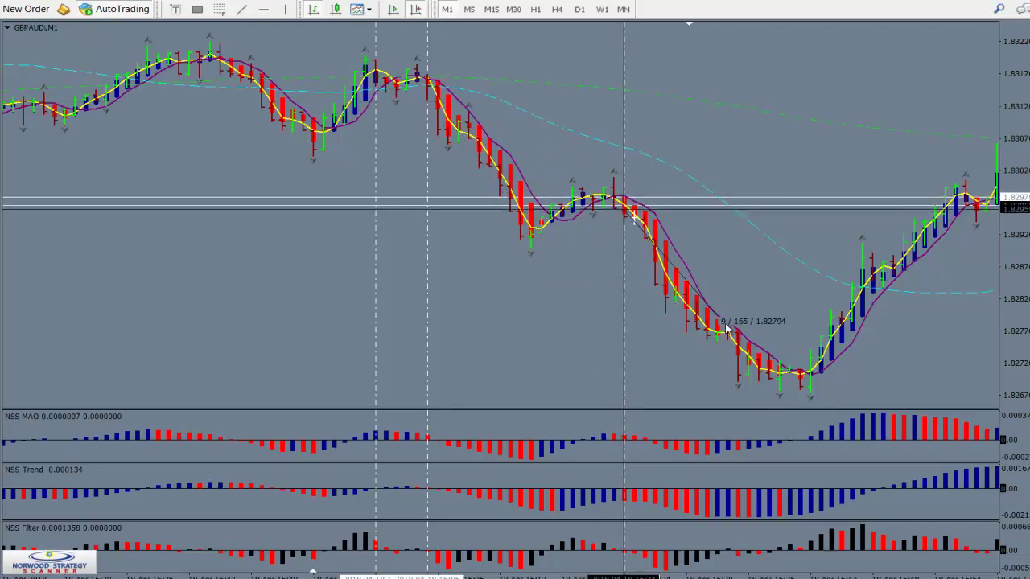
{"action": "left_click_drag", "start_coordinate": [780, 386], "coordinate": [784, 382]}
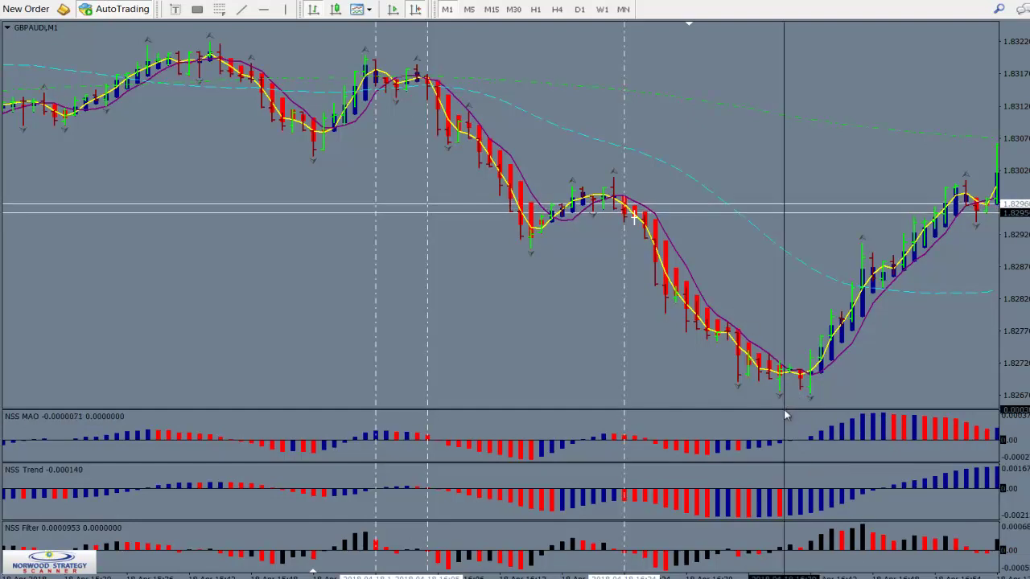
{"action": "left_click_drag", "start_coordinate": [786, 414], "coordinate": [811, 420]}
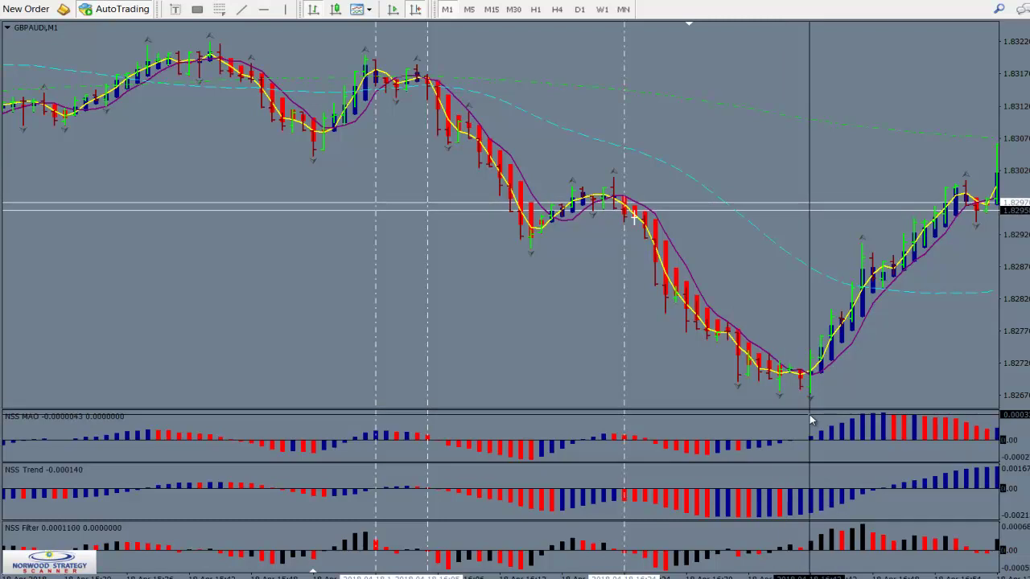
{"action": "mouse_move", "coordinate": [811, 376]}
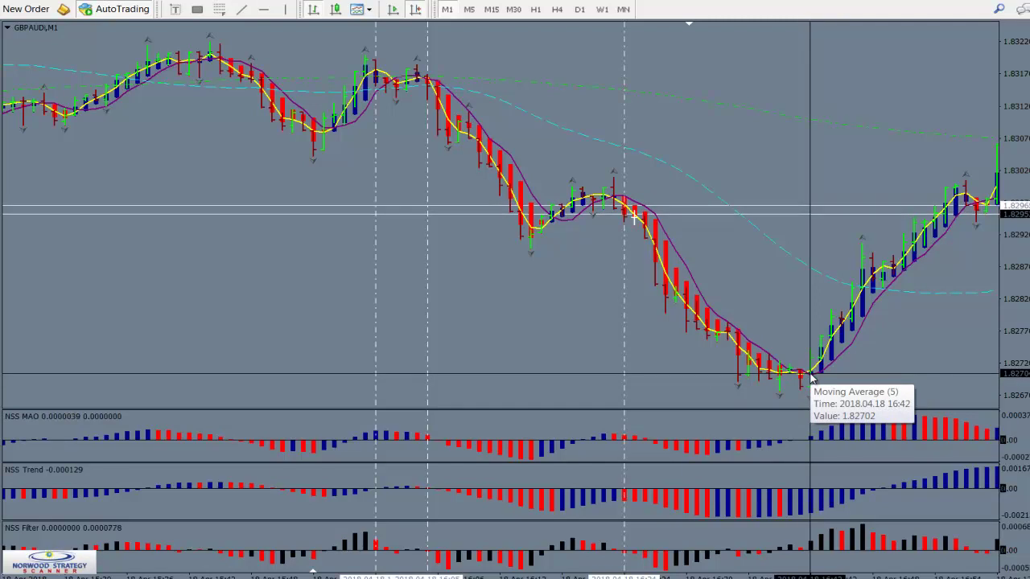
Place a vertical line on the reversal candle.
{"action": "left_click", "coordinate": [285, 9]}
{"action": "left_click", "coordinate": [748, 245]}
{"action": "left_click_drag", "start_coordinate": [811, 263], "coordinate": [811, 265]}
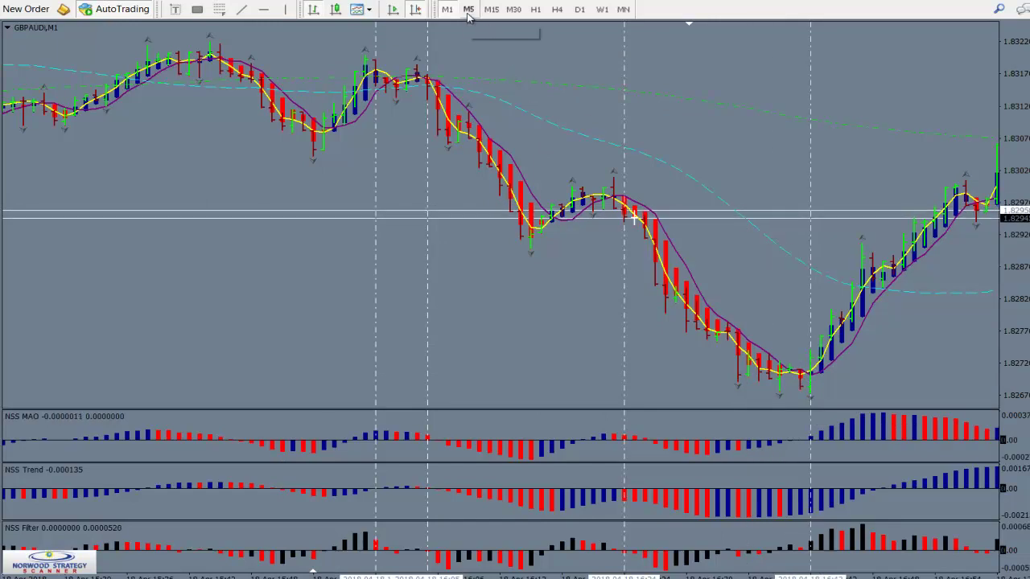
{"action": "left_click", "coordinate": [469, 10]}
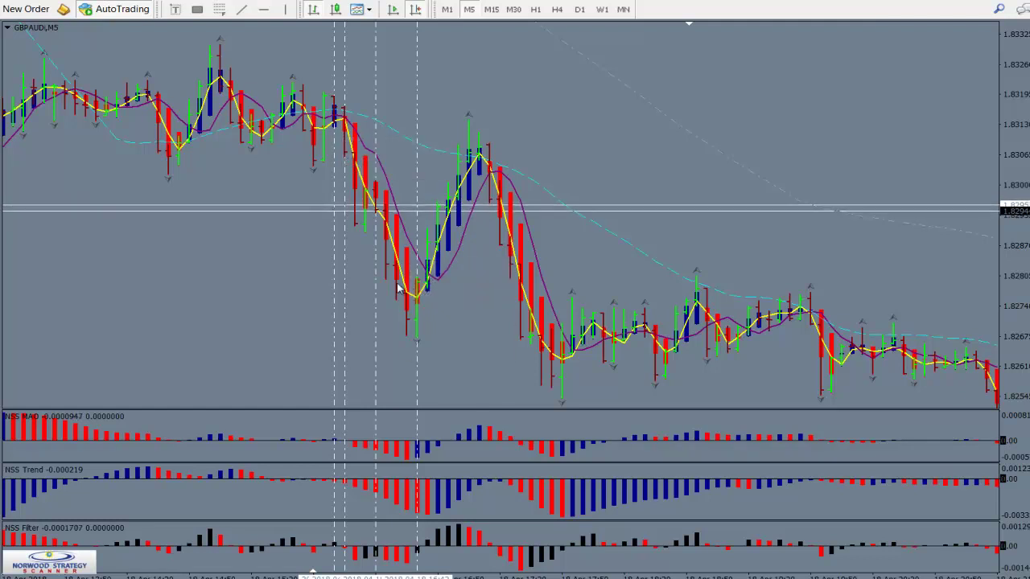
{"action": "mouse_move", "coordinate": [415, 320]}
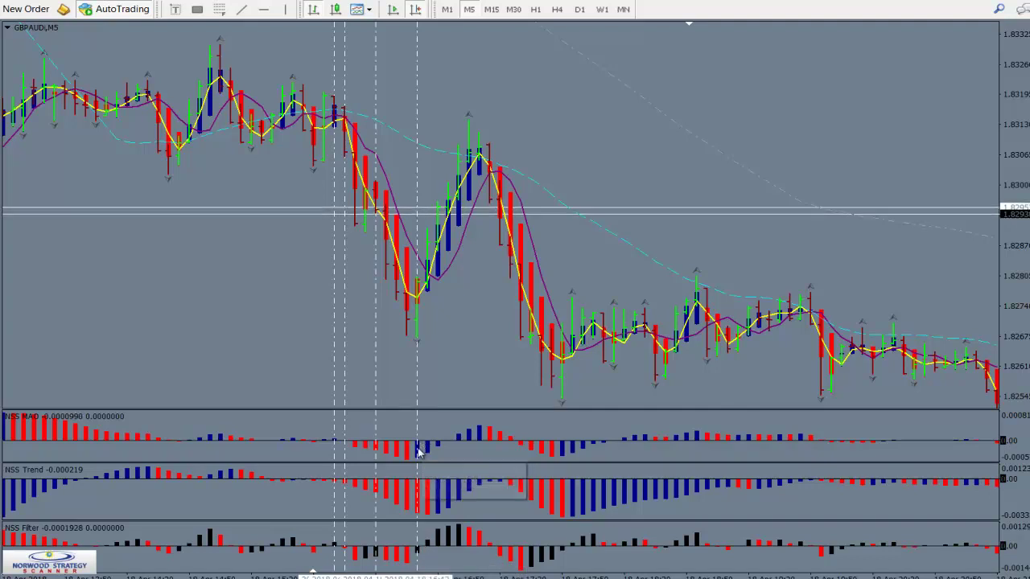
{"action": "mouse_move", "coordinate": [417, 456]}
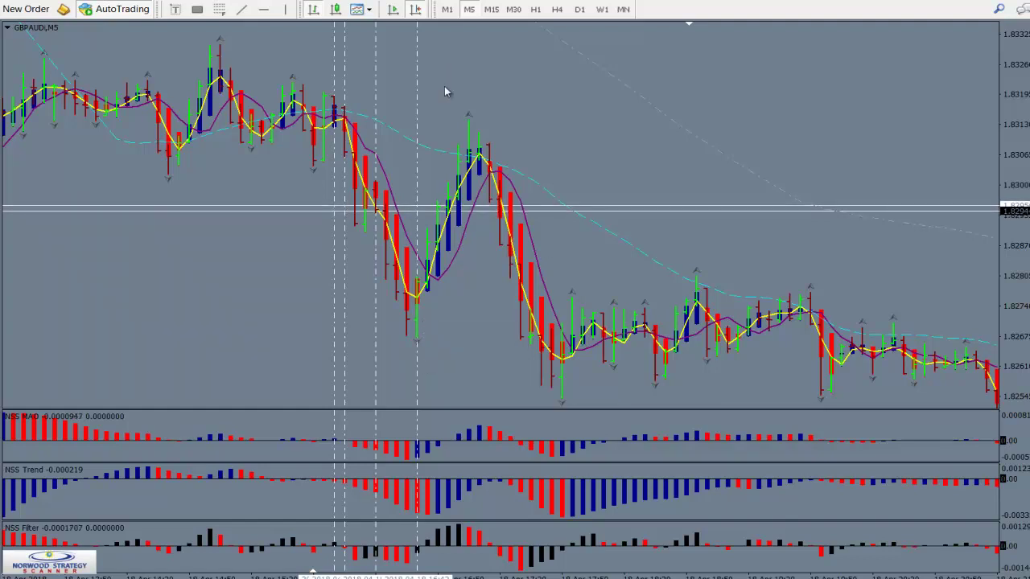
{"action": "left_click", "coordinate": [447, 9]}
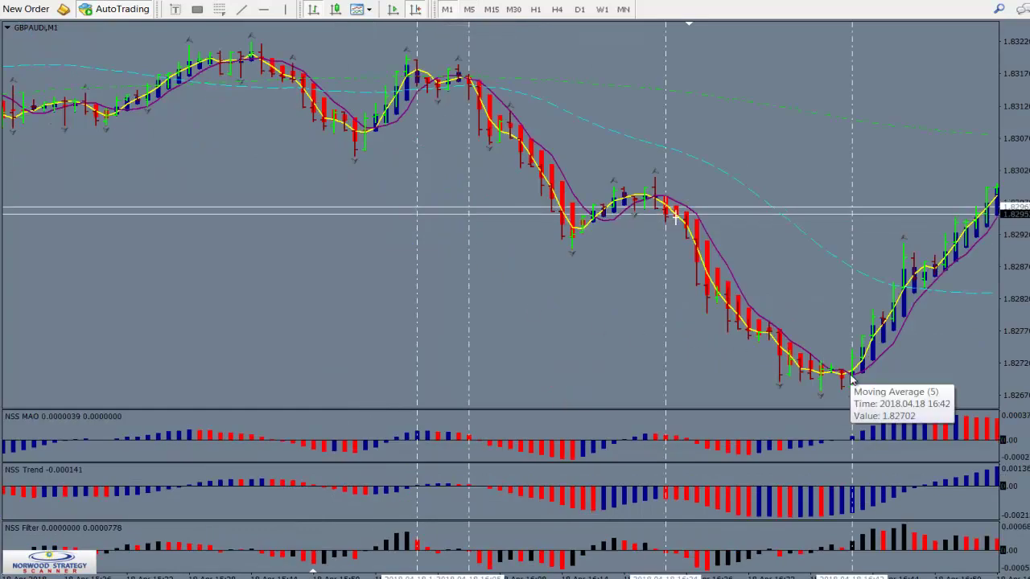
{"action": "left_click", "coordinate": [469, 10]}
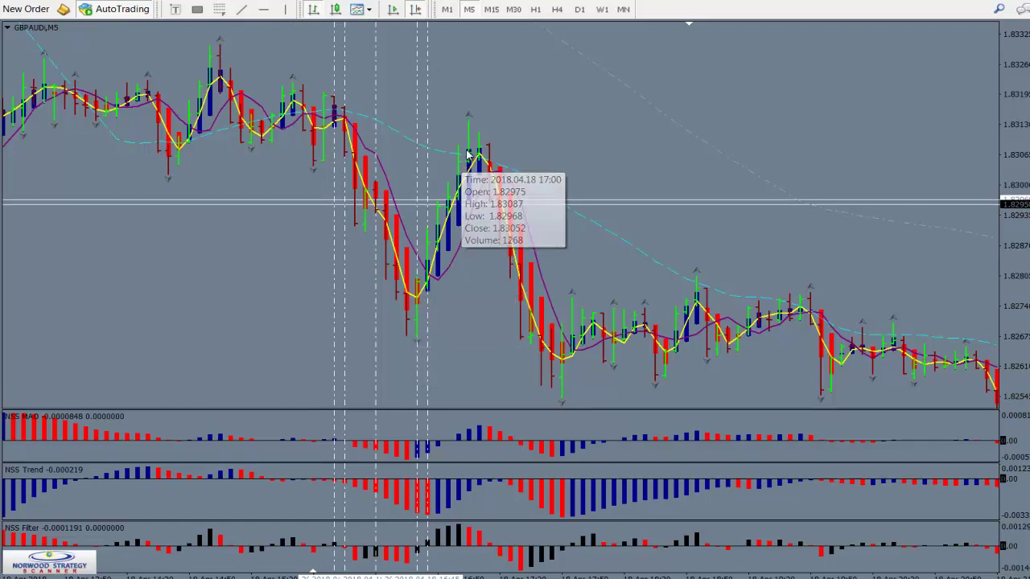
{"action": "left_click", "coordinate": [448, 9]}
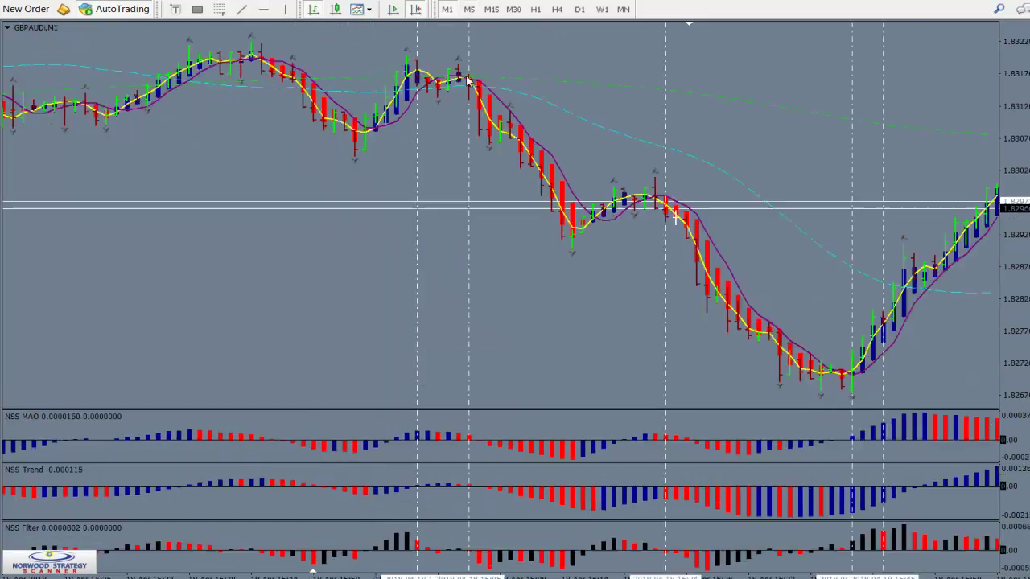
Measure the climb to the 1.83115 high (reading 57 / 205) and scroll toward the newer bars.
{"action": "scroll", "coordinate": [561, 282], "scroll_direction": "down", "scroll_amount": 3}
{"action": "middle_click", "coordinate": [552, 352]}
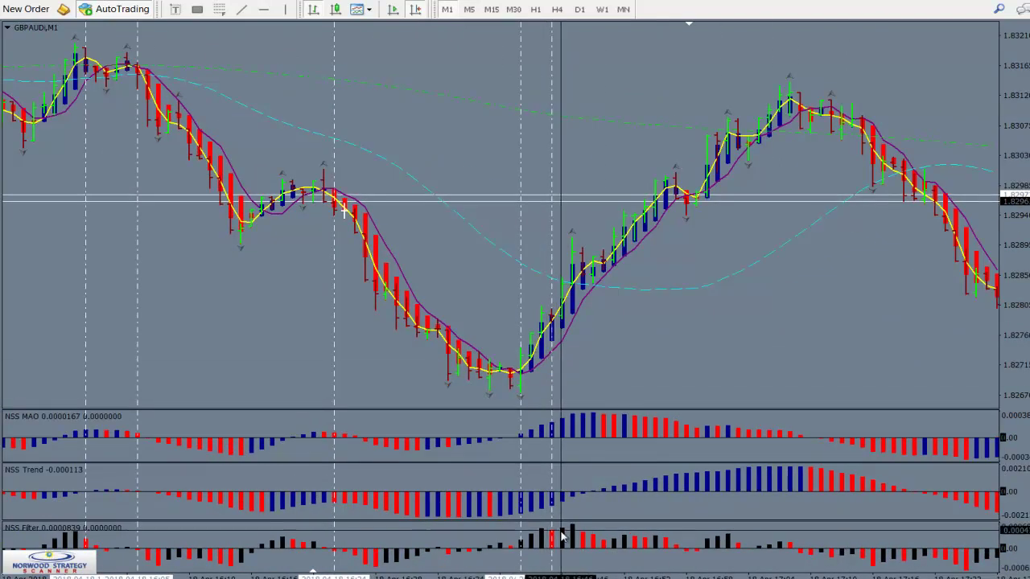
{"action": "mouse_move", "coordinate": [561, 538]}
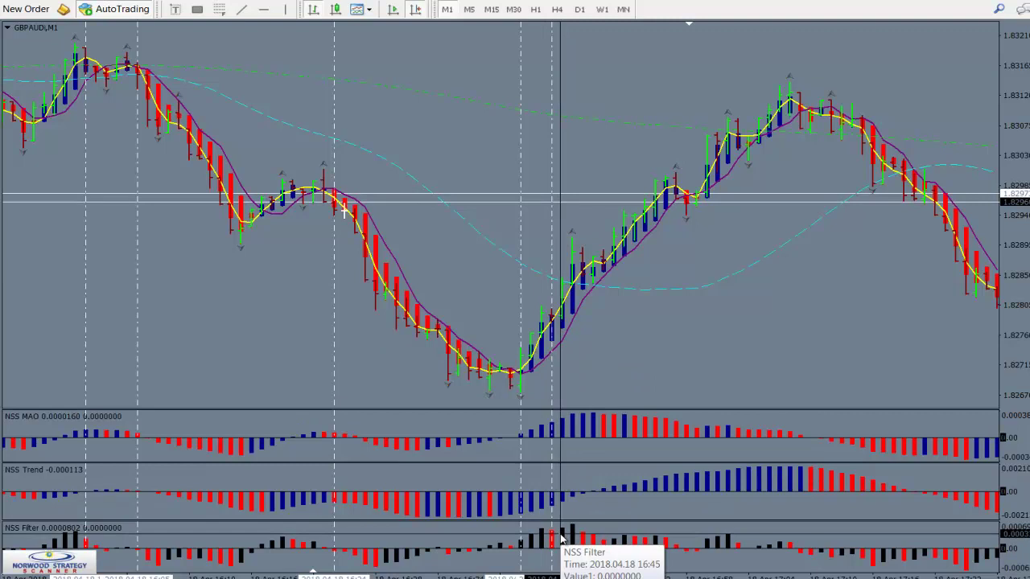
{"action": "mouse_move", "coordinate": [575, 276]}
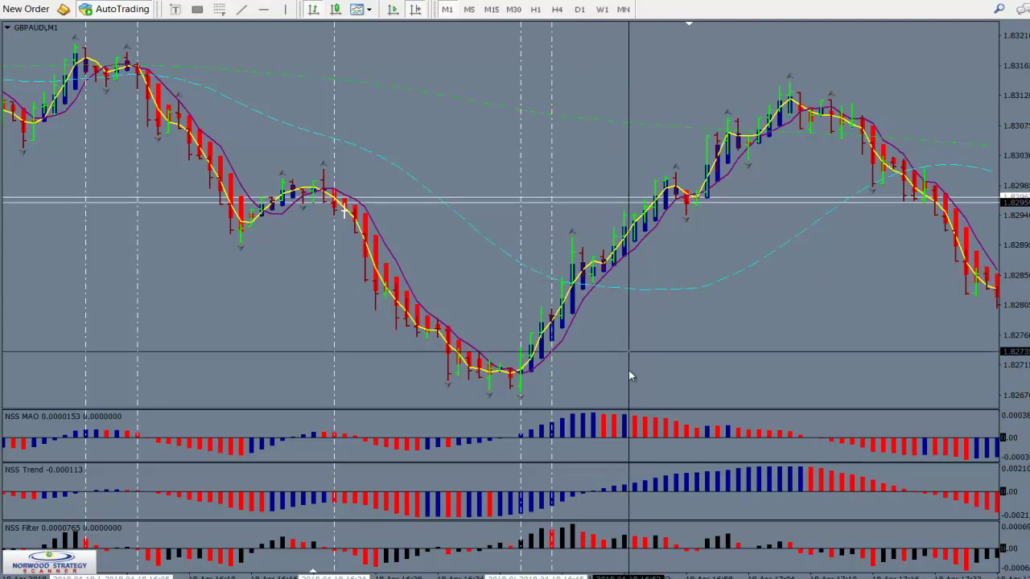
{"action": "mouse_move", "coordinate": [625, 433]}
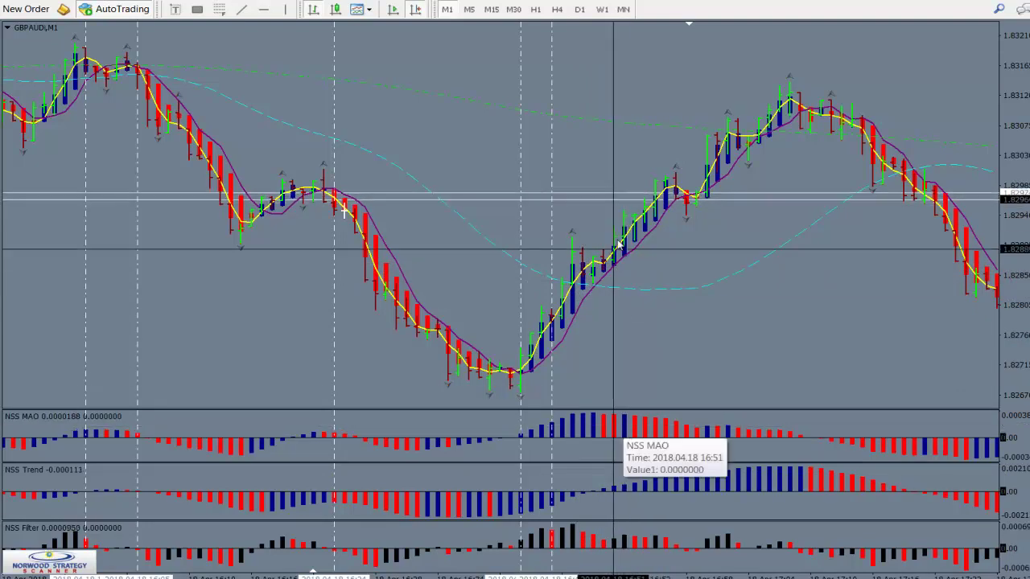
{"action": "mouse_move", "coordinate": [621, 240]}
{"action": "left_click_drag", "start_coordinate": [622, 234], "coordinate": [775, 103]}
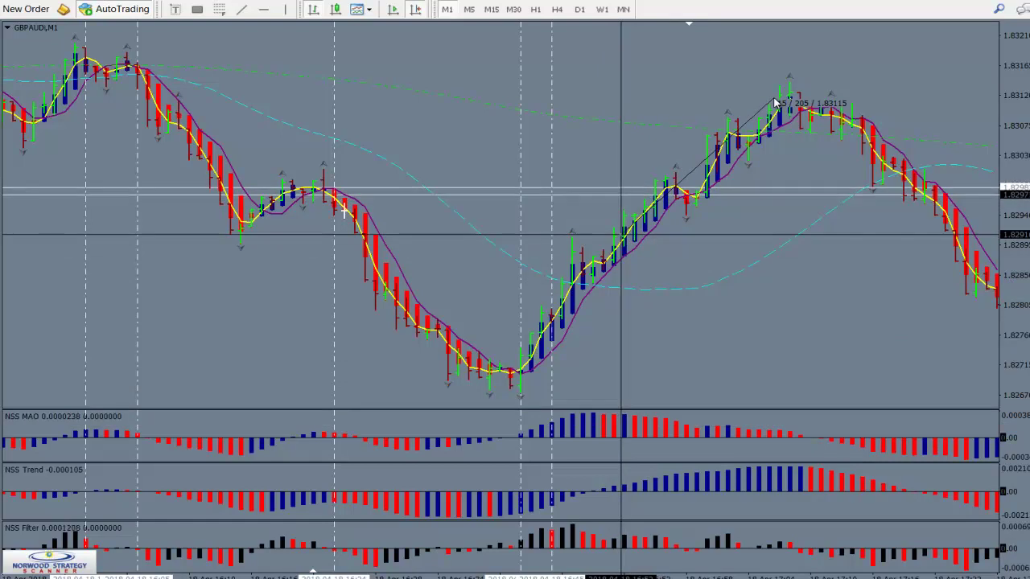
{"action": "scroll", "coordinate": [708, 127], "scroll_direction": "down", "scroll_amount": 5}
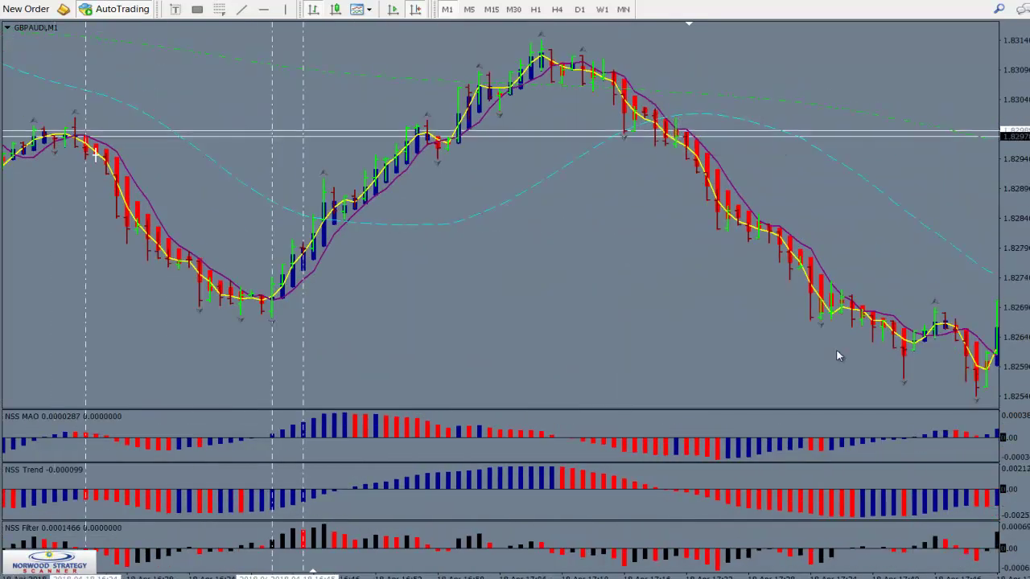
Switch GBPAUD to 5-minute bars with M5 and measure a price move between two bars.
{"action": "type", "text": "M5"}
{"action": "key", "text": "Return"}
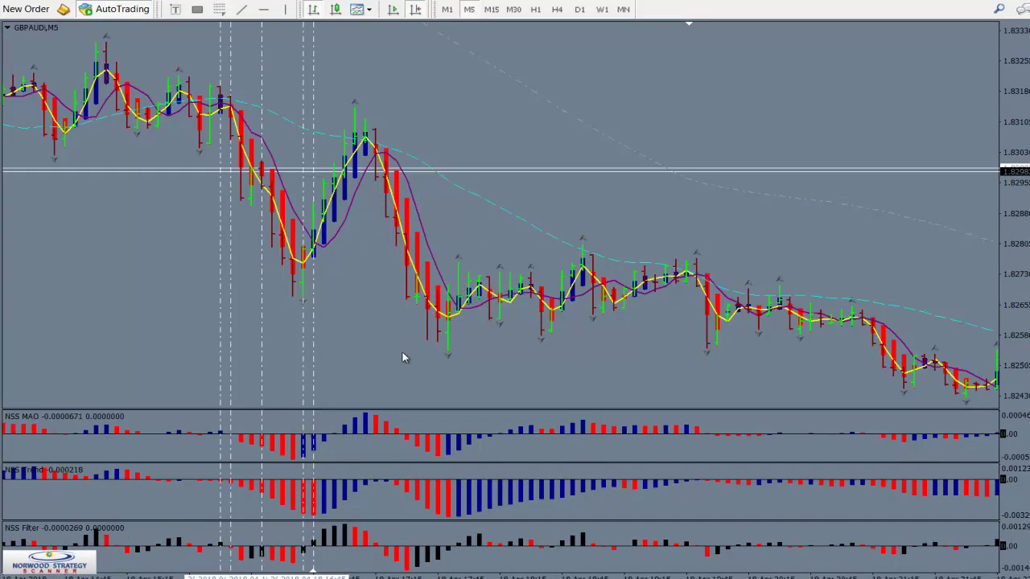
{"action": "middle_click", "coordinate": [391, 402]}
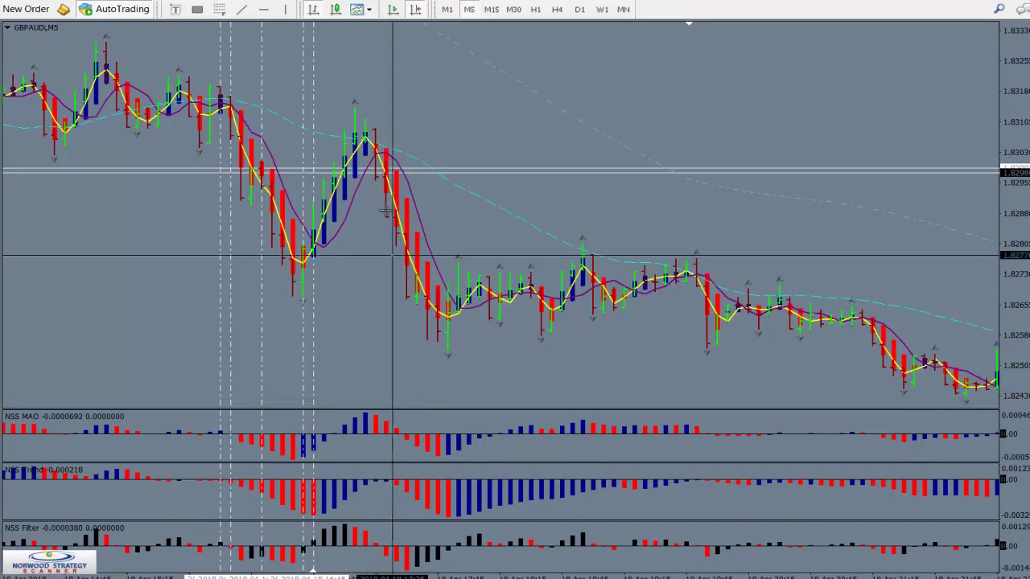
{"action": "left_click_drag", "start_coordinate": [392, 173], "coordinate": [406, 247]}
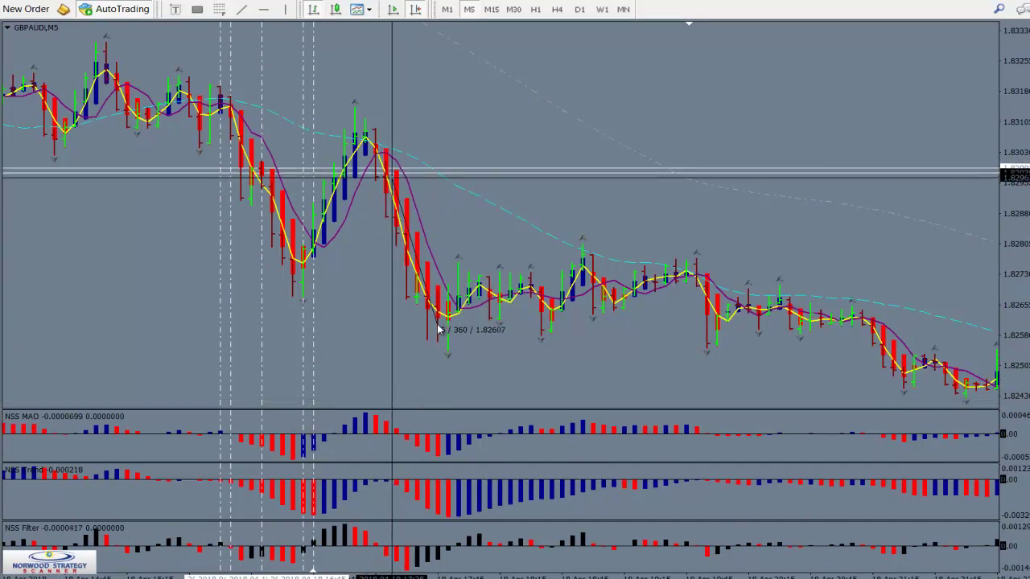
{"action": "left_click_drag", "start_coordinate": [438, 330], "coordinate": [438, 330]}
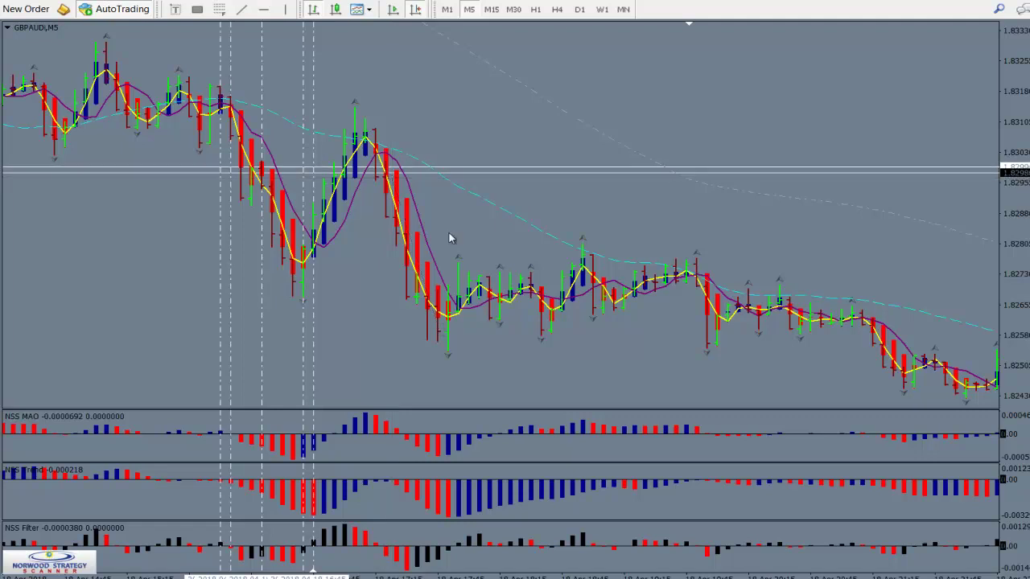
Measure the fall from the 1.83014 high, then clear the crosshair measurement.
{"action": "middle_click", "coordinate": [433, 316]}
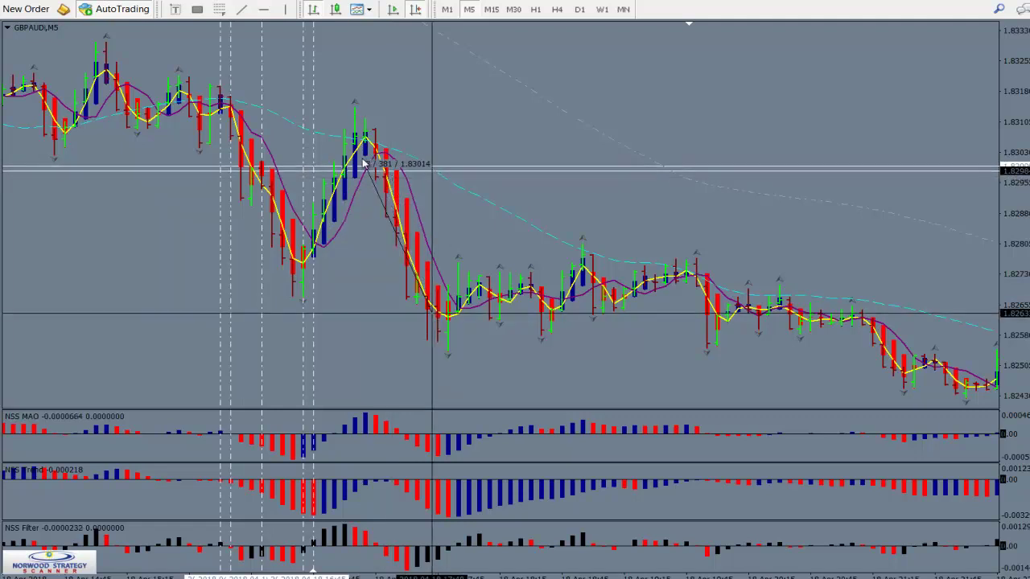
{"action": "left_click_drag", "start_coordinate": [365, 164], "coordinate": [362, 169]}
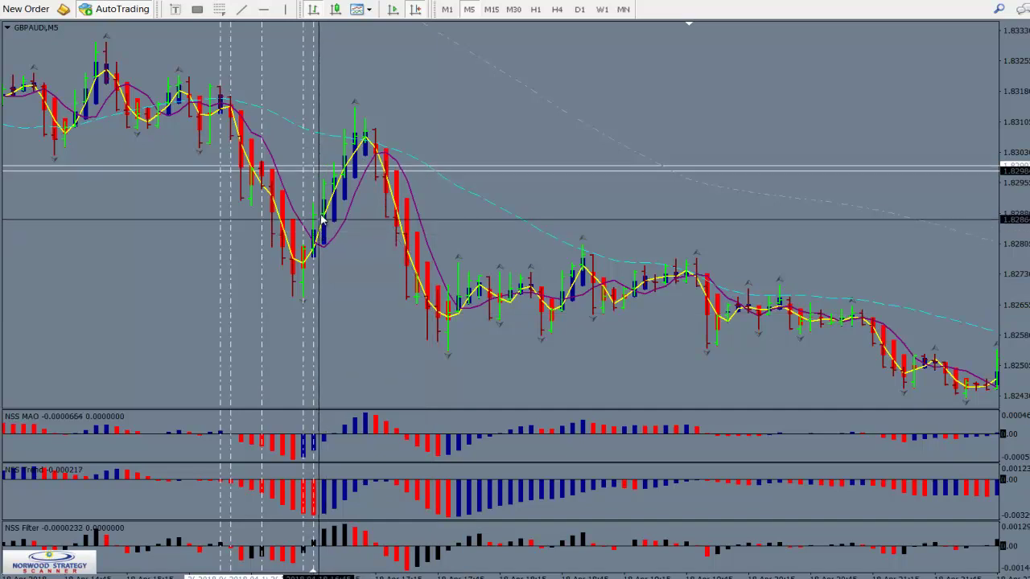
{"action": "left_click", "coordinate": [368, 143]}
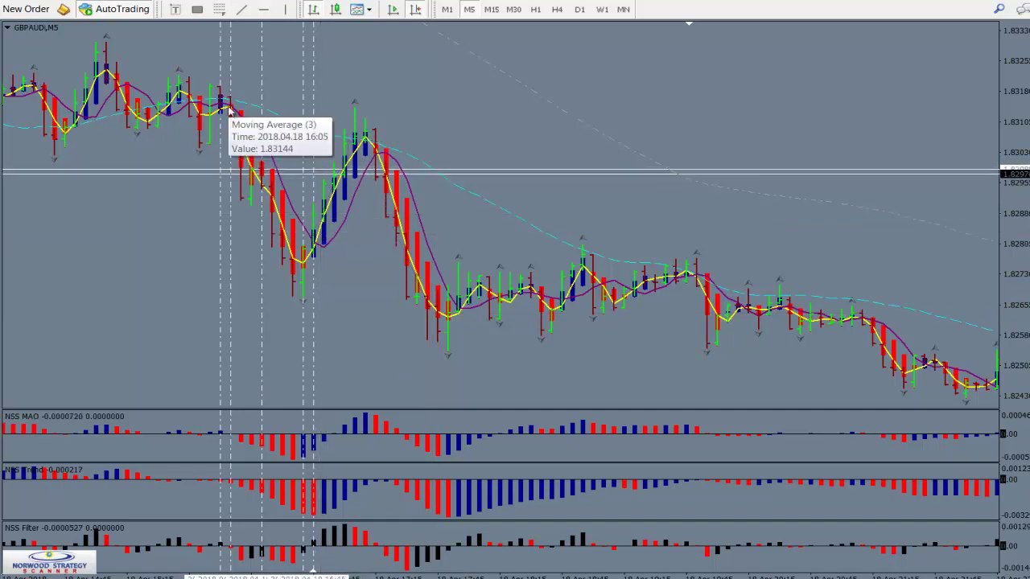
{"action": "mouse_move", "coordinate": [291, 265]}
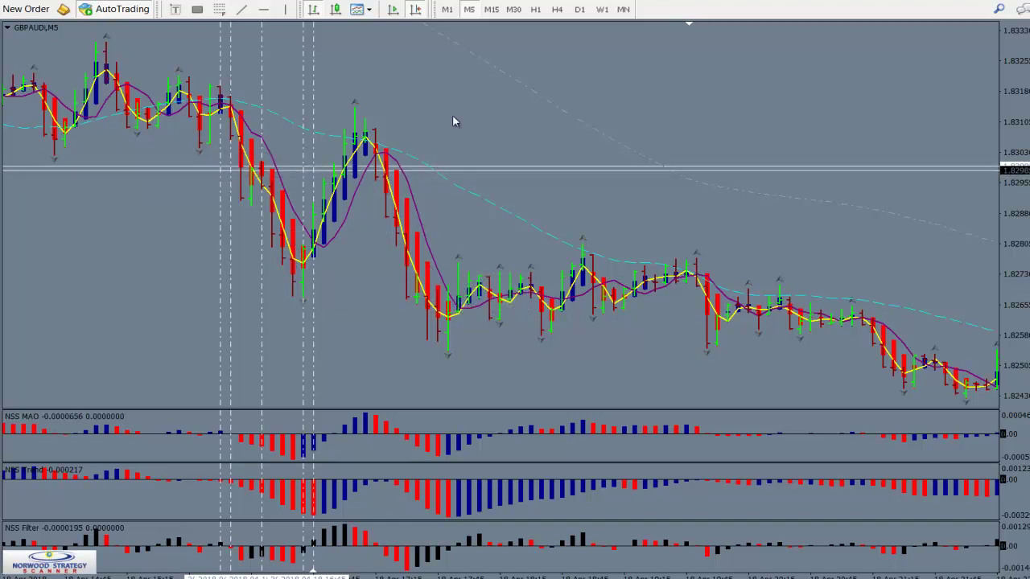
Flip GBPAUD briefly to 1-minute bars, then move it to 15-minute bars.
{"action": "left_click", "coordinate": [447, 10]}
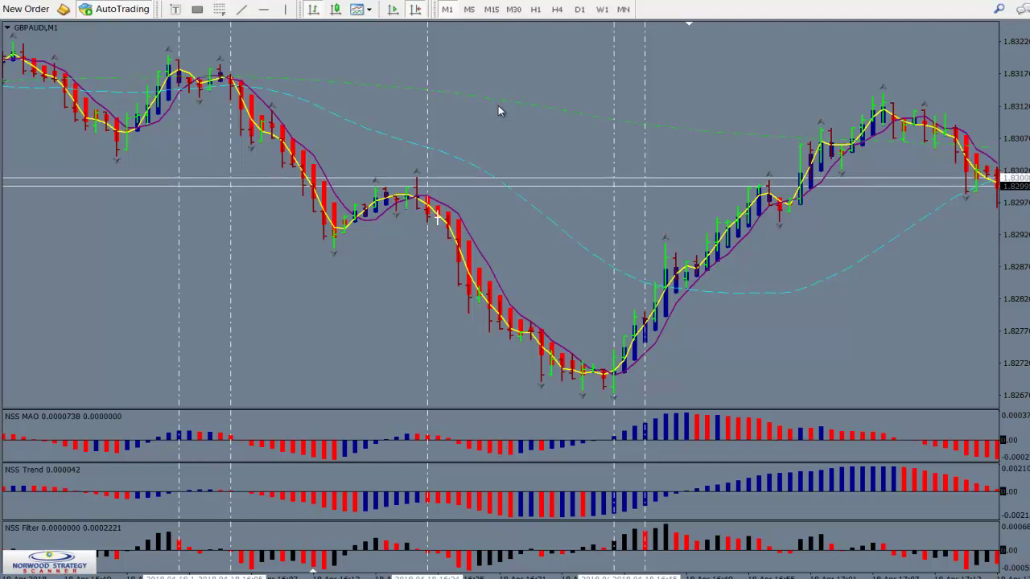
{"action": "left_click", "coordinate": [492, 10]}
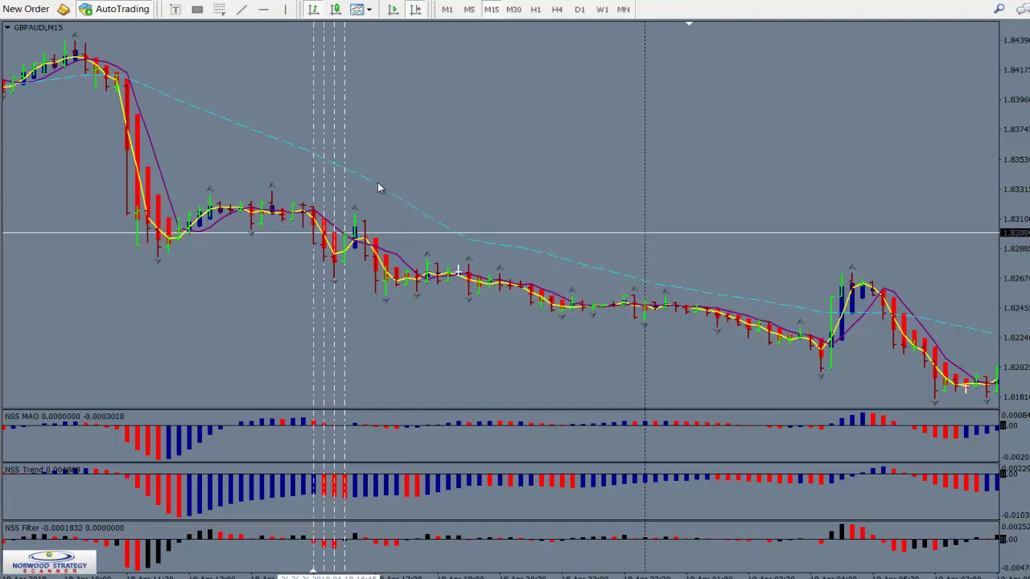
Measure the rebound from the recent GBPAUD candle low, then switch over to the GBPUSD chart.
{"action": "mouse_move", "coordinate": [379, 187]}
{"action": "mouse_move", "coordinate": [847, 296]}
{"action": "mouse_move", "coordinate": [833, 347]}
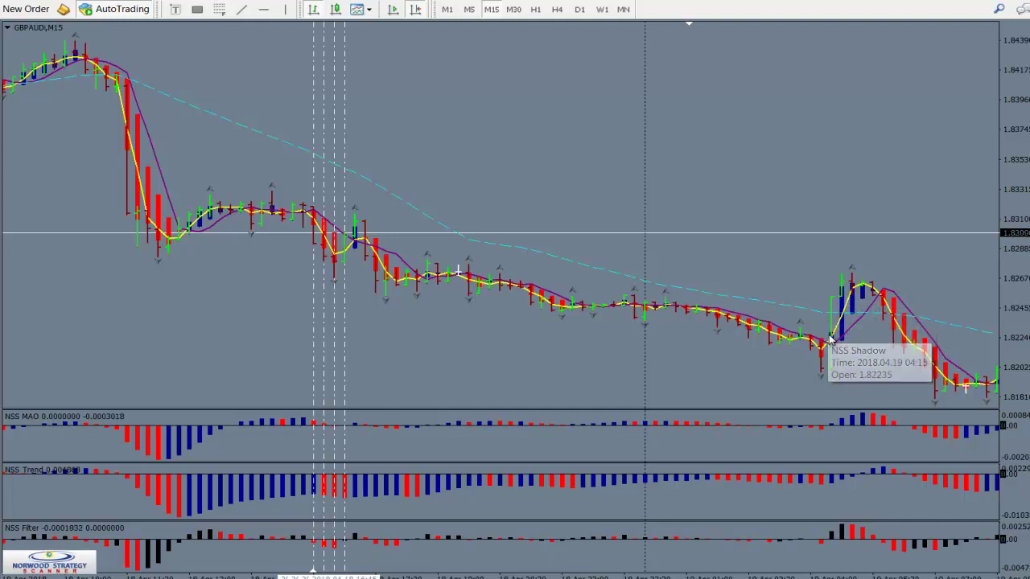
{"action": "middle_click", "coordinate": [841, 314]}
{"action": "left_click_drag", "start_coordinate": [829, 332], "coordinate": [852, 283]}
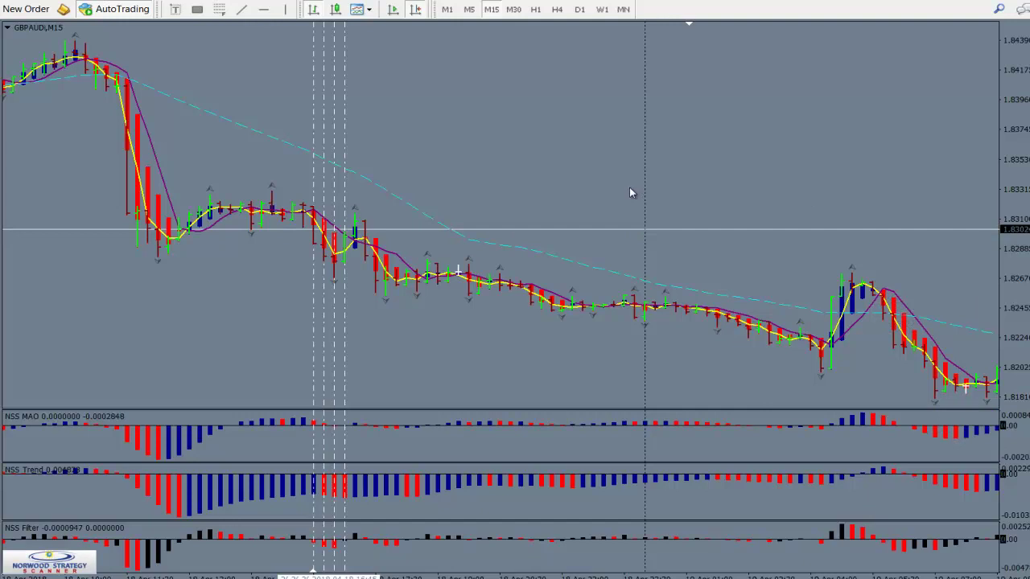
{"action": "key", "text": "ctrl+Tab"}
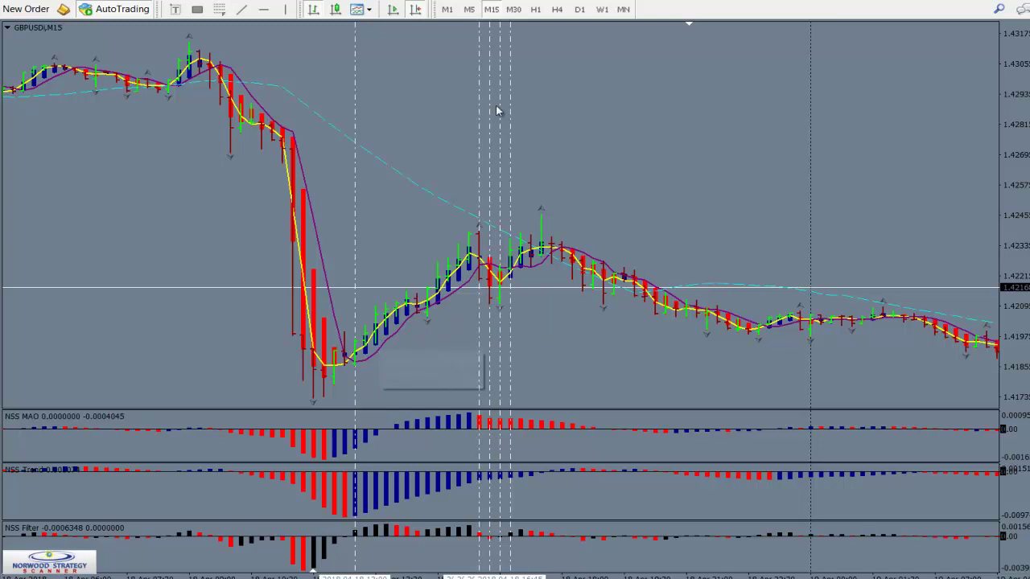
Change the GBPUSD chart to M5 bars, keeping its NSS panes and signal lines.
{"action": "left_click", "coordinate": [469, 10]}
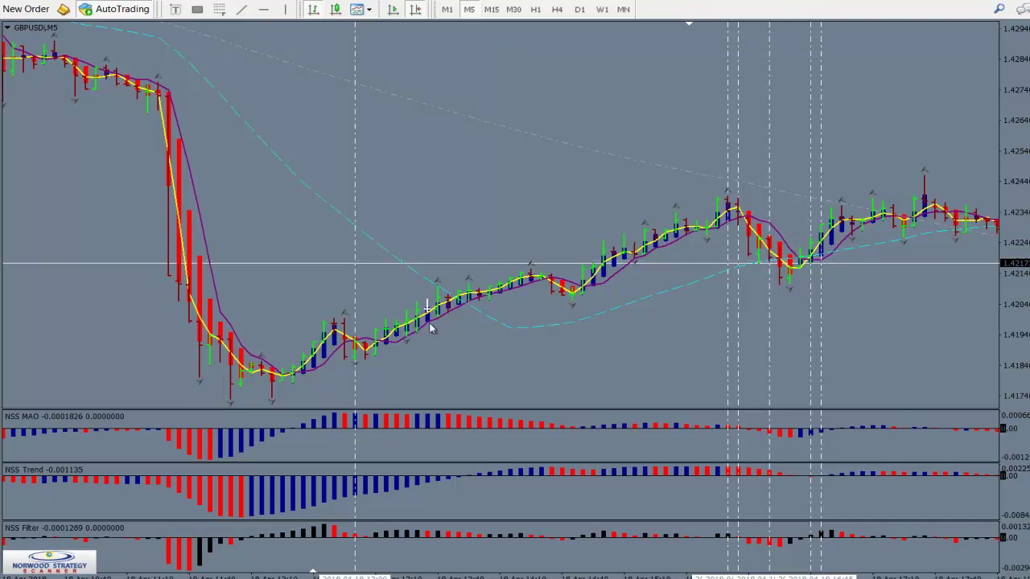
Measure the GBPUSD 5-minute climb to 1.42394, then switch the chart to 1-minute bars.
{"action": "middle_click", "coordinate": [379, 503]}
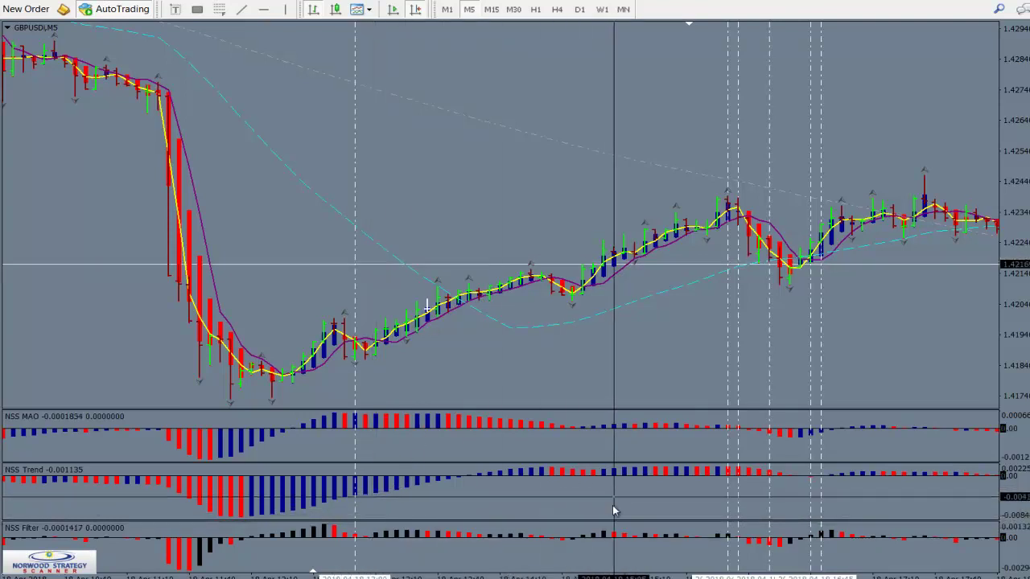
{"action": "mouse_move", "coordinate": [605, 531]}
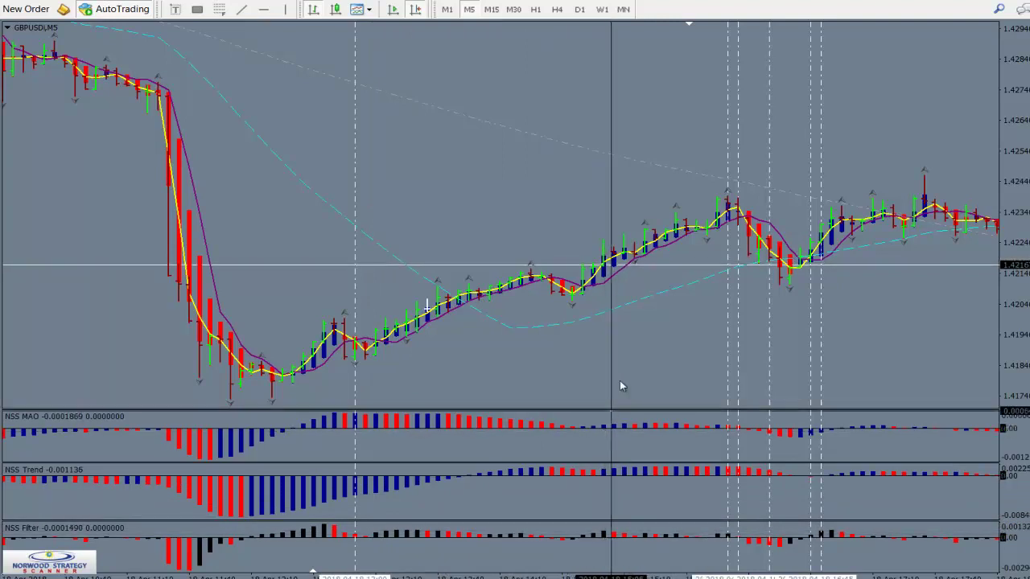
{"action": "mouse_move", "coordinate": [613, 259]}
{"action": "left_mouse_down"}
{"action": "mouse_move", "coordinate": [713, 200]}
{"action": "mouse_move", "coordinate": [622, 265]}
{"action": "left_mouse_up"}
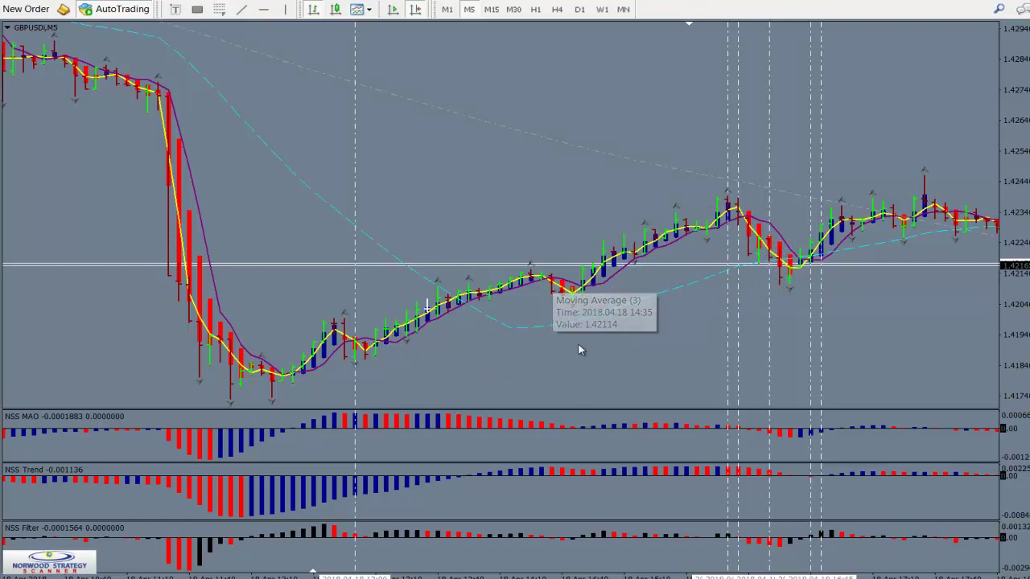
{"action": "mouse_move", "coordinate": [615, 278]}
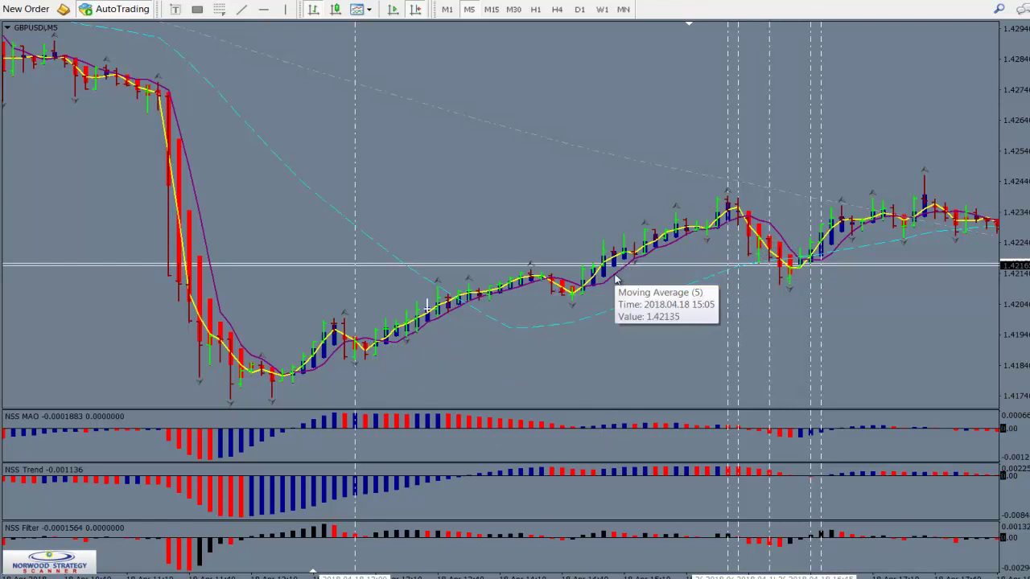
{"action": "left_click", "coordinate": [447, 10]}
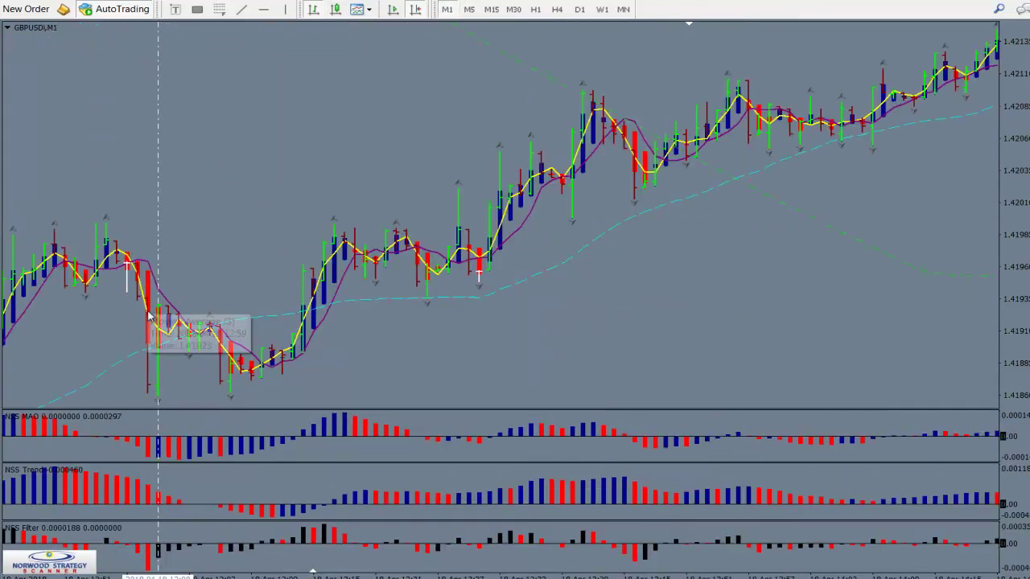
Measure the 1-minute GBPUSD rise to 1.42099 with the crosshair.
{"action": "middle_click", "coordinate": [263, 379]}
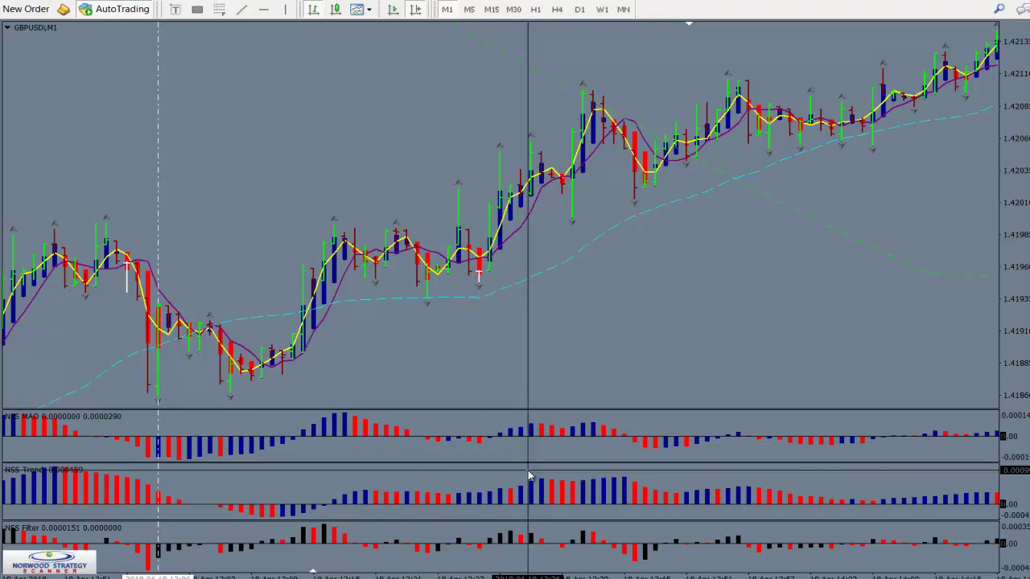
{"action": "mouse_move", "coordinate": [535, 186]}
{"action": "left_click_drag", "start_coordinate": [534, 184], "coordinate": [635, 186]}
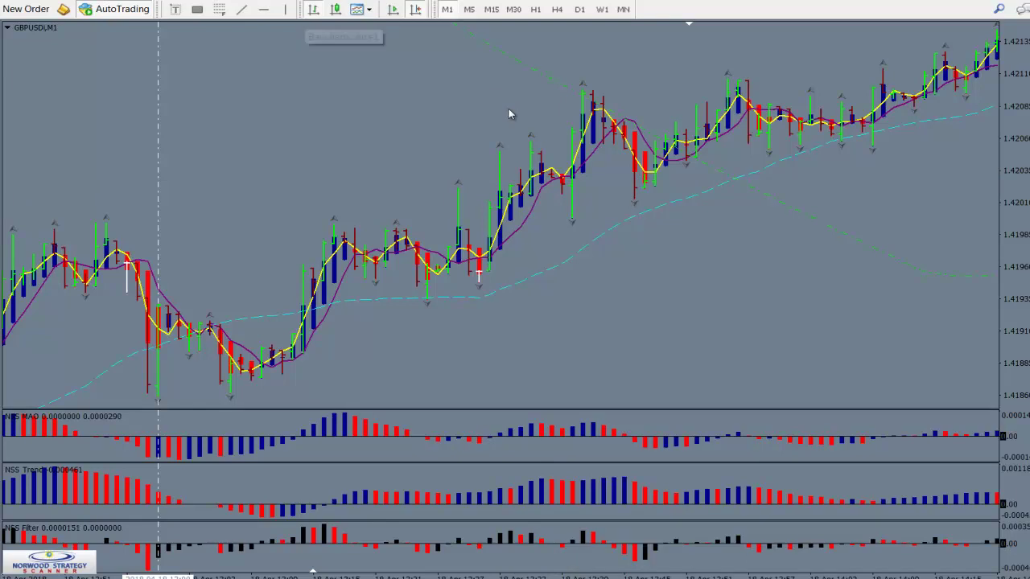
Measure the price rise from the marked bar, then return GBPUSD to 5-minute bars.
{"action": "scroll", "coordinate": [481, 119], "scroll_direction": "down", "scroll_amount": 3}
{"action": "scroll", "coordinate": [481, 119], "scroll_direction": "down", "scroll_amount": 10}
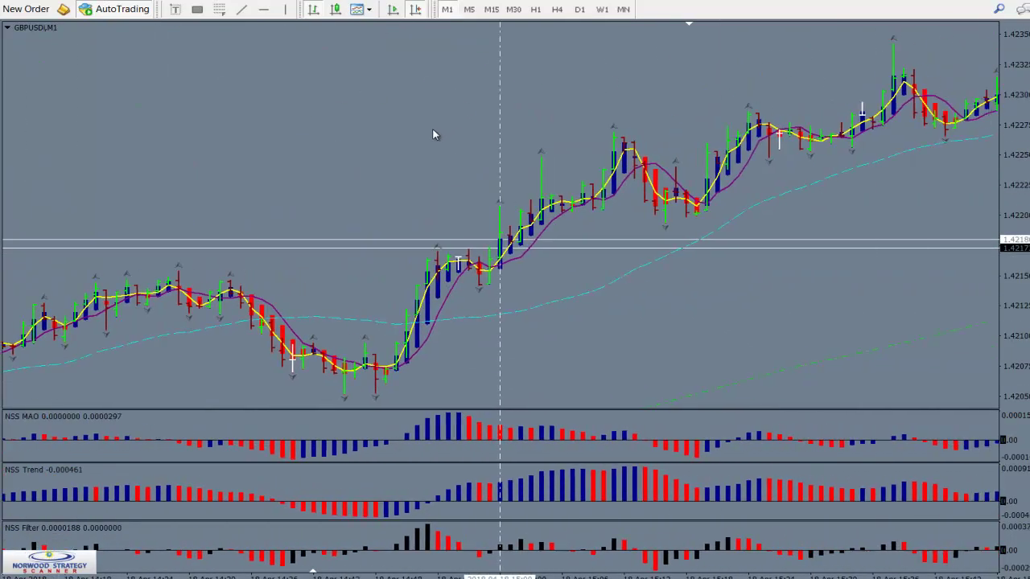
{"action": "scroll", "coordinate": [425, 131], "scroll_direction": "down", "scroll_amount": 1}
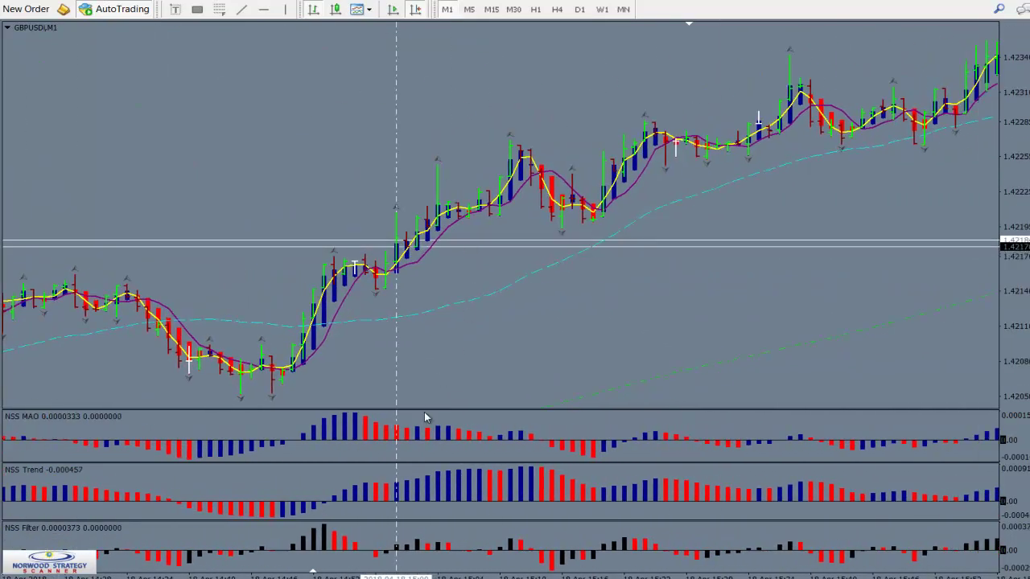
{"action": "mouse_move", "coordinate": [414, 244]}
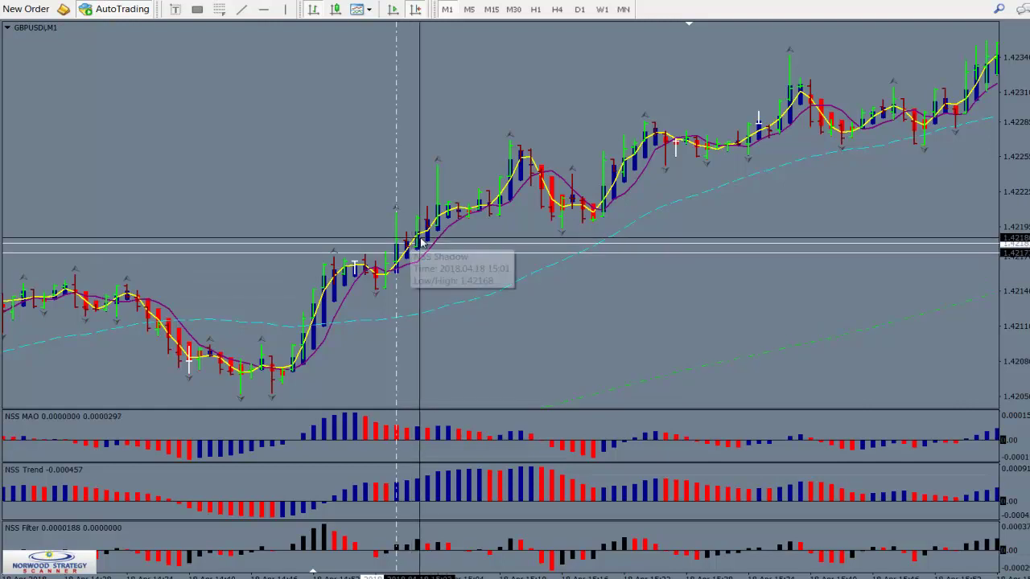
{"action": "left_click_drag", "start_coordinate": [414, 244], "coordinate": [925, 98]}
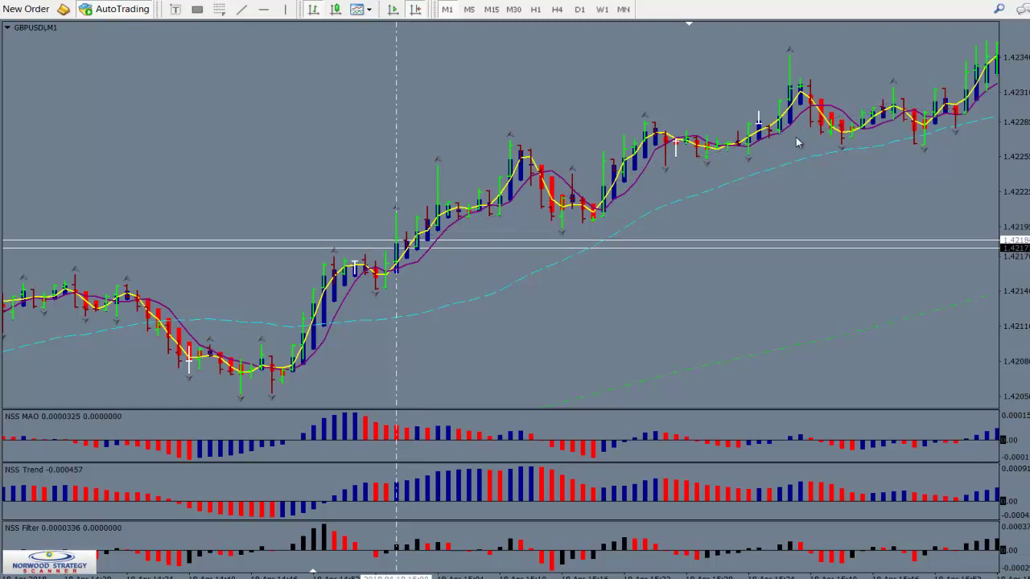
{"action": "left_click", "coordinate": [470, 10]}
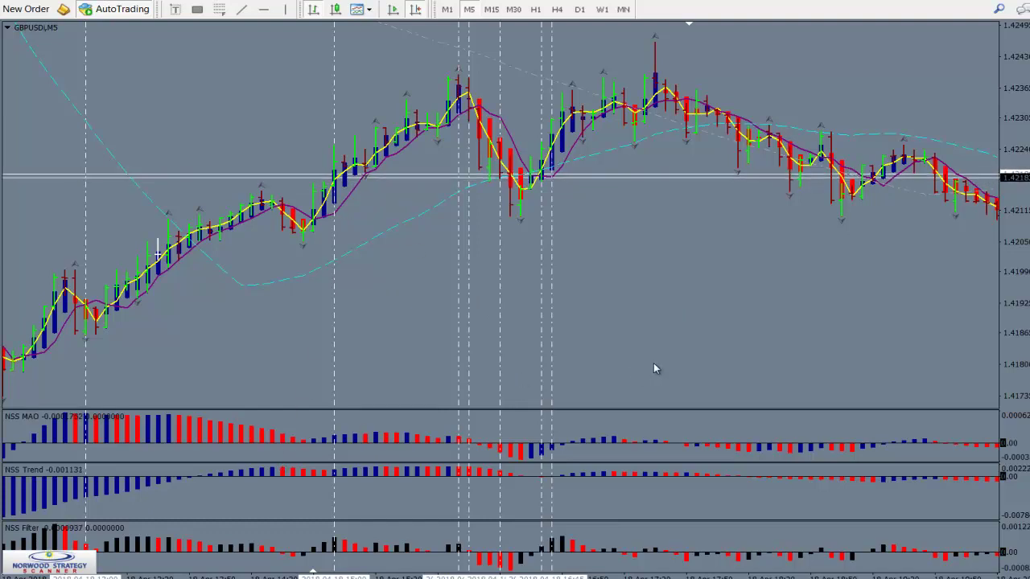
Scroll the GBPUSD 5-minute chart back to the sharp sell-off and read the NSS Filter bars.
{"action": "scroll", "coordinate": [653, 367], "scroll_direction": "up", "scroll_amount": 10}
{"action": "scroll", "coordinate": [700, 363], "scroll_direction": "up", "scroll_amount": 8}
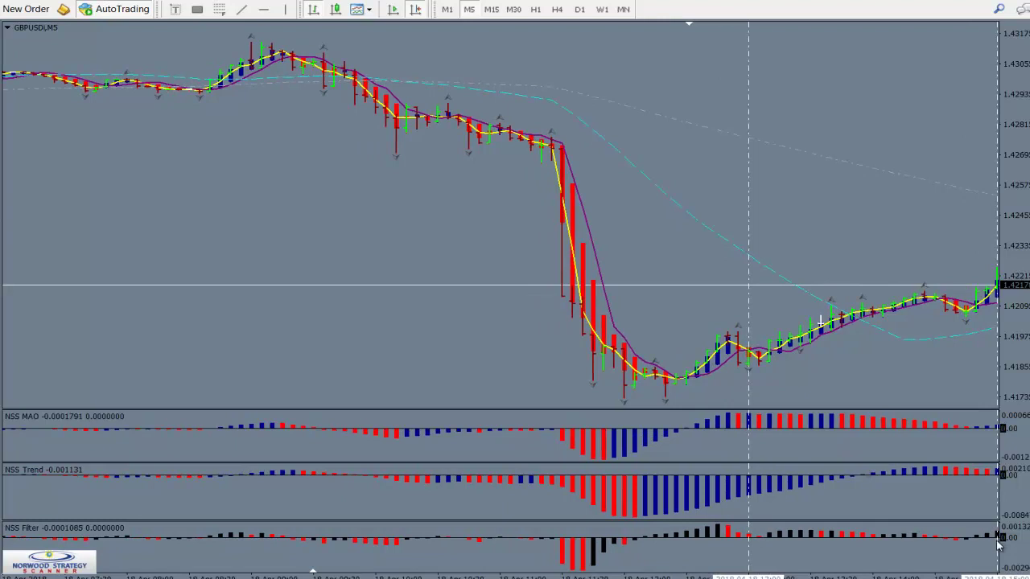
{"action": "mouse_move", "coordinate": [1000, 541]}
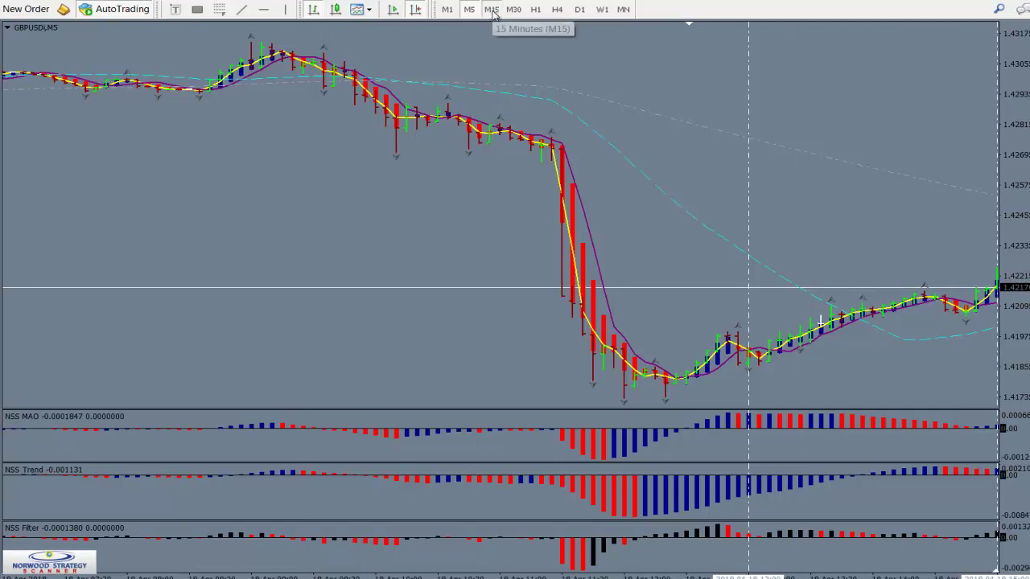
Put GBPUSD on 15-minute bars and measure the post-sell-off rebound from the marked bar.
{"action": "left_click", "coordinate": [491, 9]}
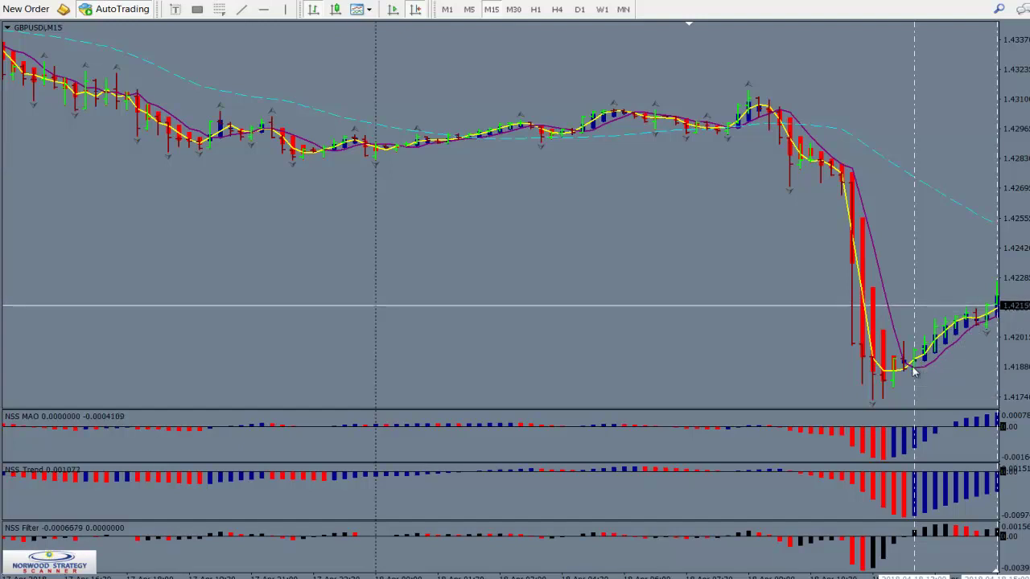
{"action": "mouse_move", "coordinate": [913, 370]}
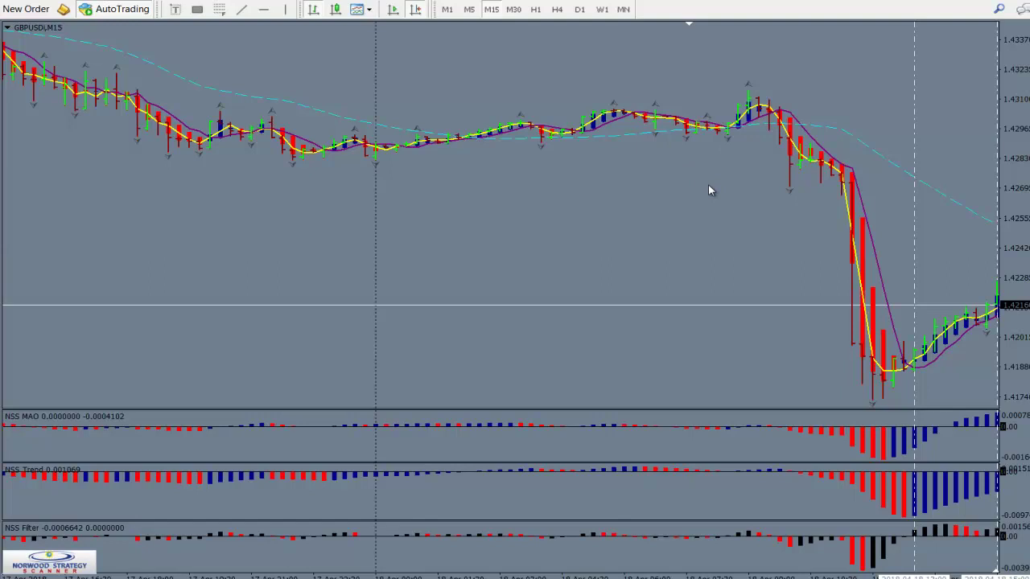
{"action": "mouse_move", "coordinate": [998, 312]}
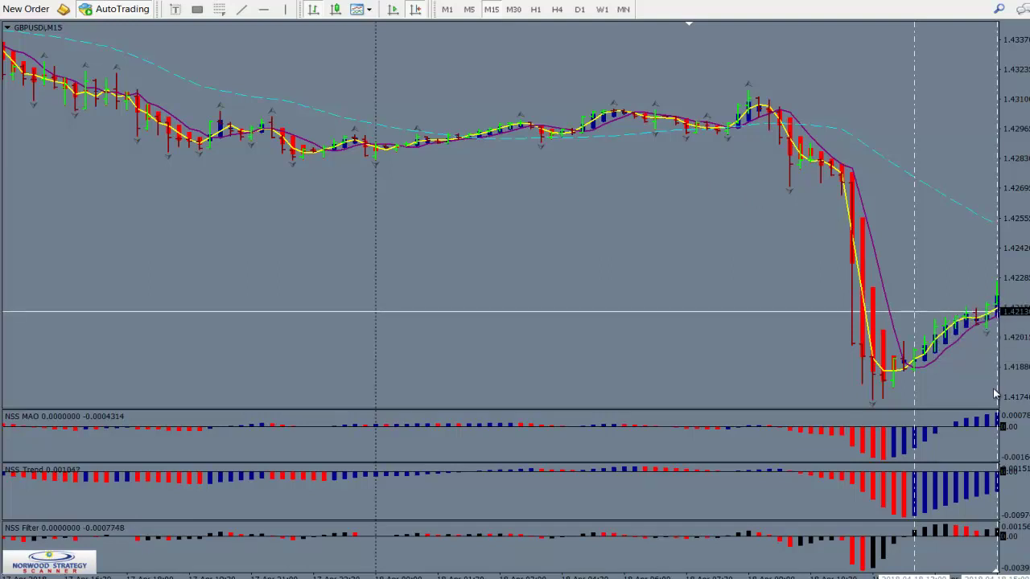
{"action": "scroll", "coordinate": [787, 283], "scroll_direction": "down", "scroll_amount": 3}
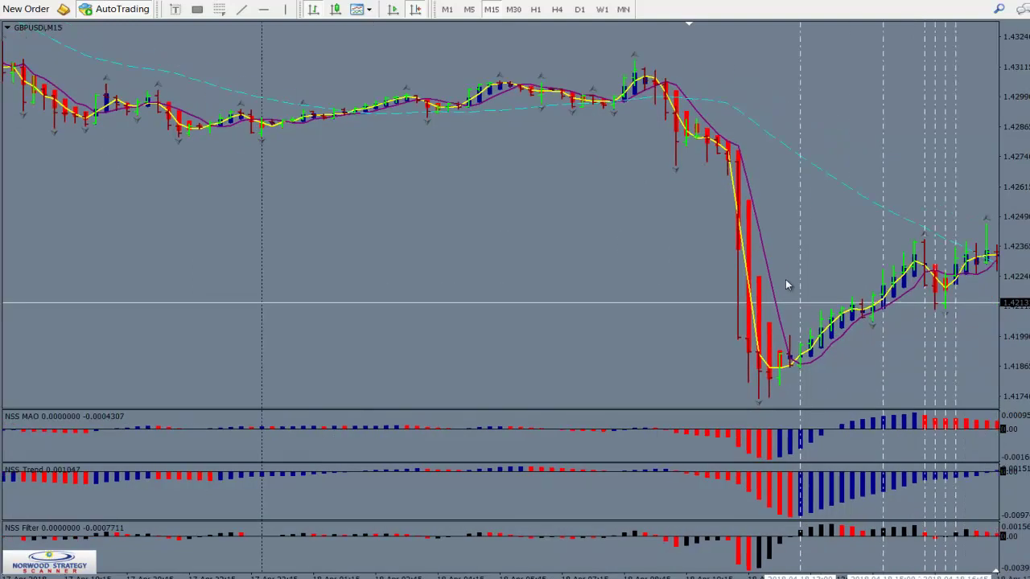
{"action": "scroll", "coordinate": [787, 284], "scroll_direction": "down", "scroll_amount": 12}
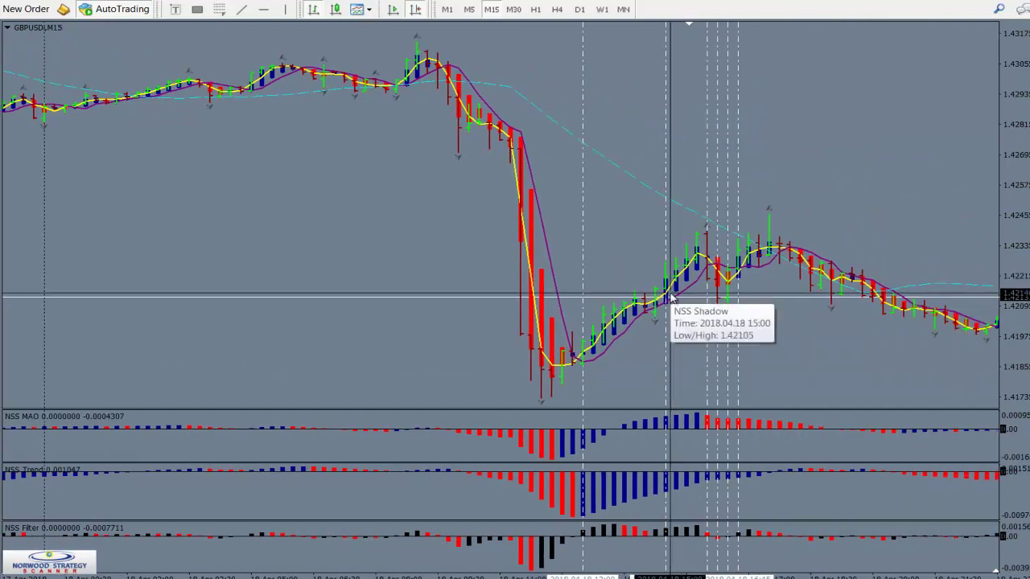
{"action": "left_click_drag", "start_coordinate": [673, 297], "coordinate": [703, 232]}
On 1-minute bars, measure the GBPUSD move from the anchored bar, then return to 5-minute bars.
{"action": "left_click", "coordinate": [447, 9]}
{"action": "middle_click", "coordinate": [169, 274]}
{"action": "left_click_drag", "start_coordinate": [169, 273], "coordinate": [841, 83]}
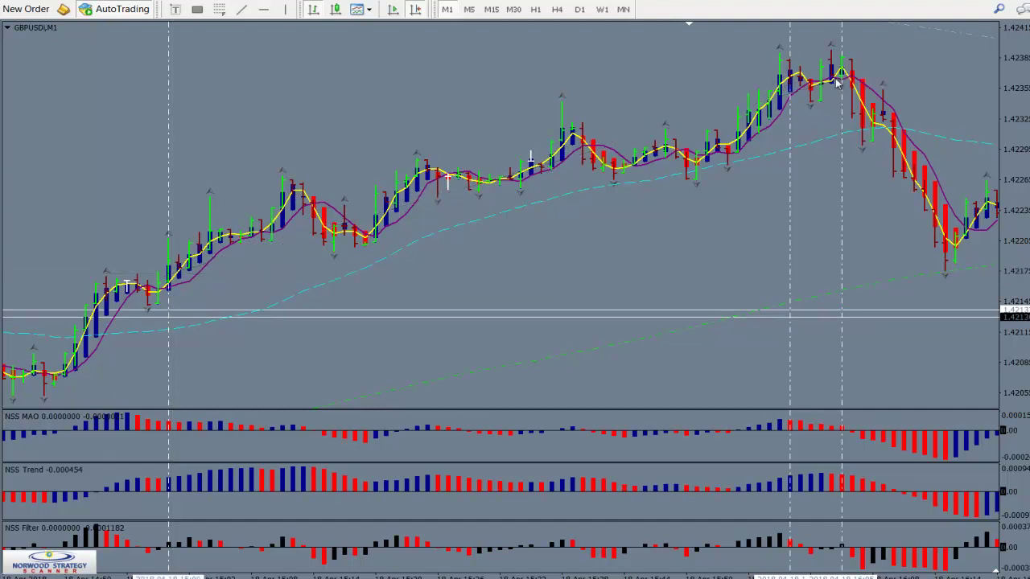
{"action": "left_click", "coordinate": [468, 9]}
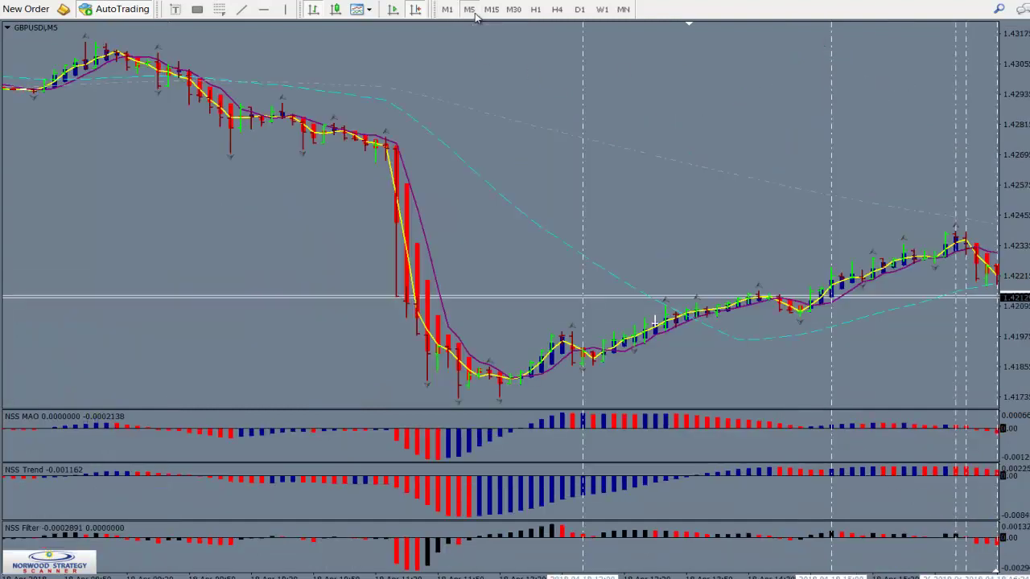
{"action": "mouse_move", "coordinate": [418, 318]}
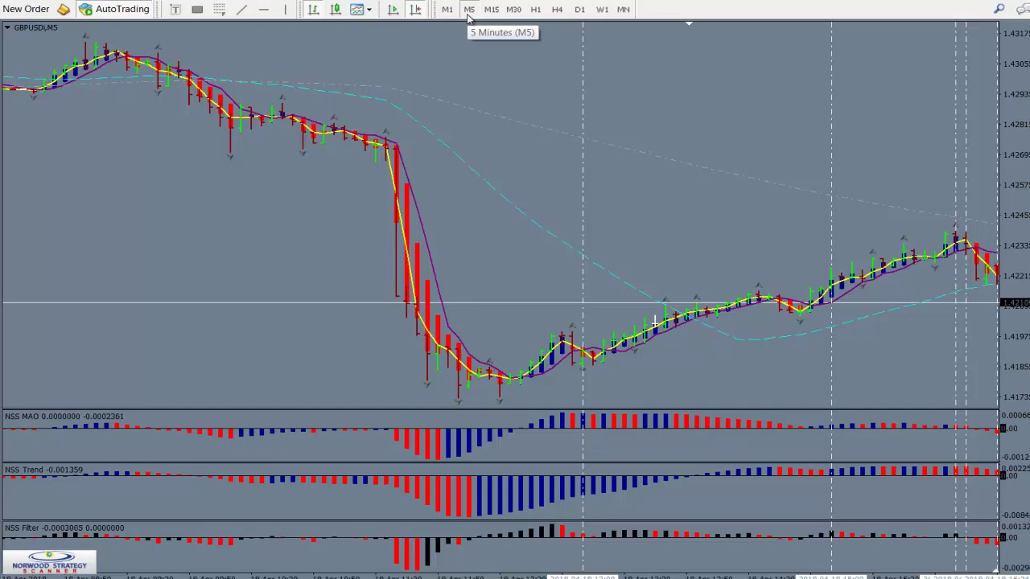
Switch the GBPUSD chart to H1, briefly to M15, then back to H1.
{"action": "left_click", "coordinate": [536, 10]}
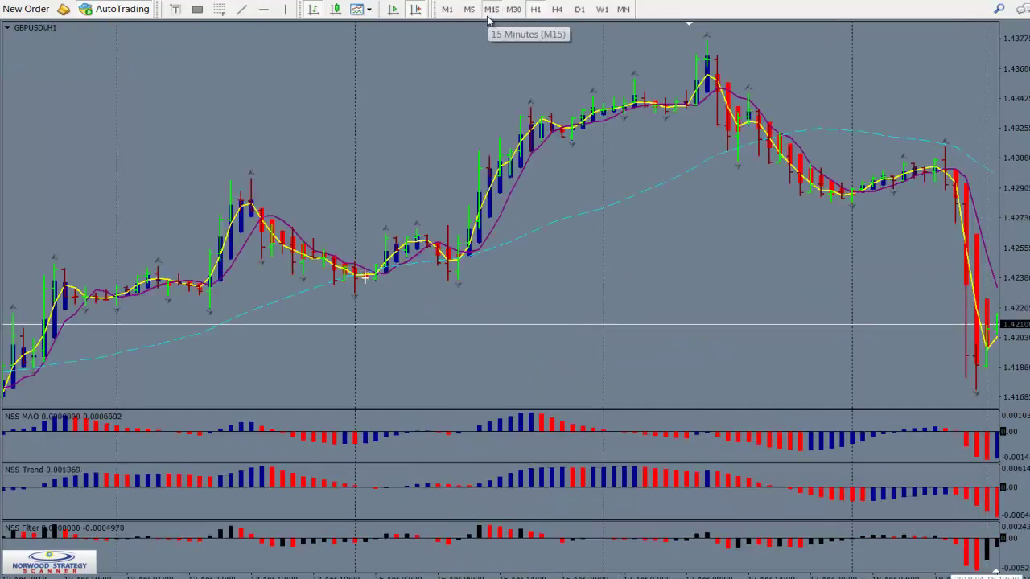
{"action": "left_click", "coordinate": [491, 9]}
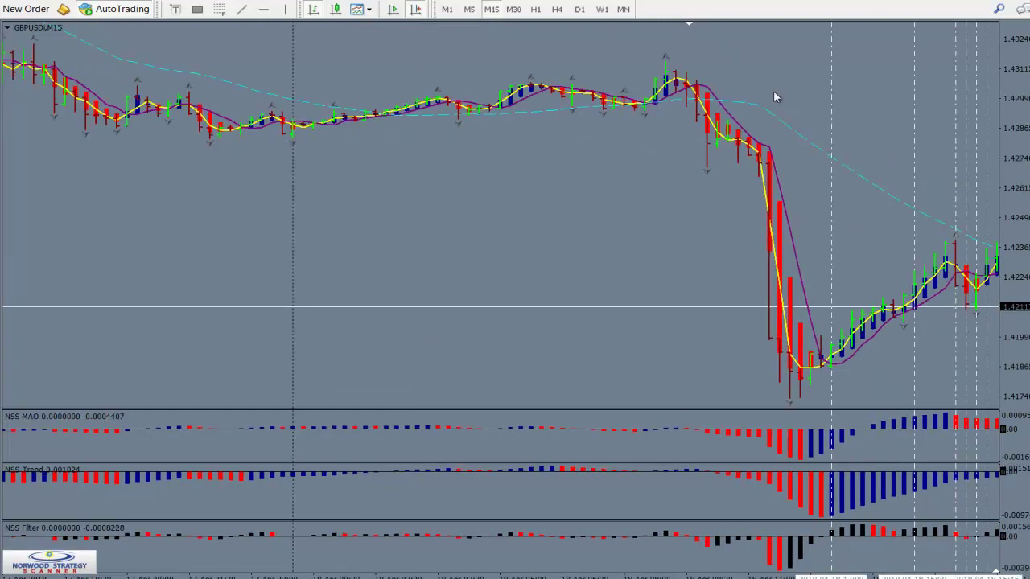
{"action": "left_click", "coordinate": [536, 9]}
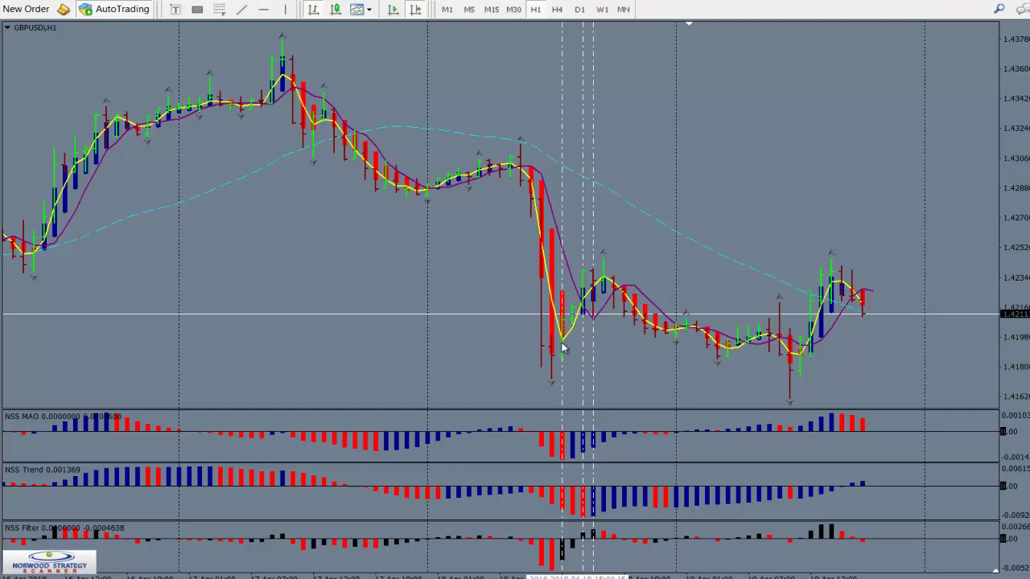
Measure the hourly drop from the red candle's top, then clear the measurement.
{"action": "middle_click", "coordinate": [537, 212]}
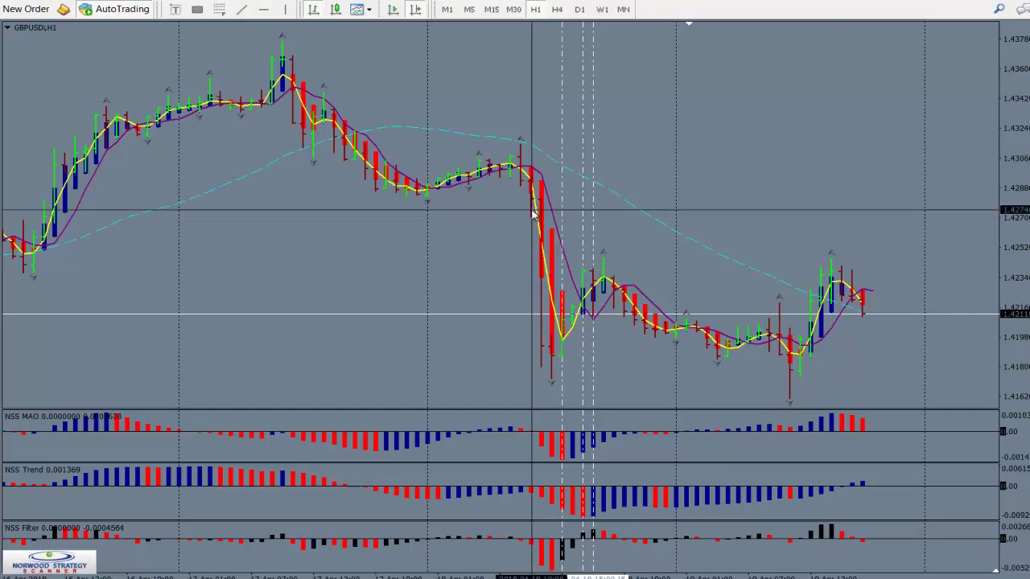
{"action": "mouse_move", "coordinate": [531, 188]}
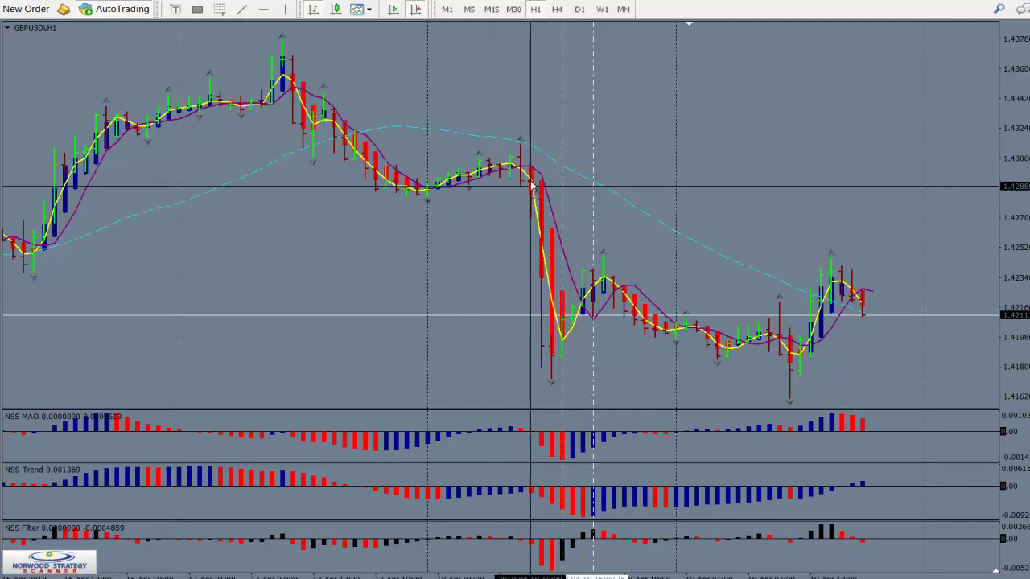
{"action": "left_click_drag", "start_coordinate": [531, 185], "coordinate": [546, 374]}
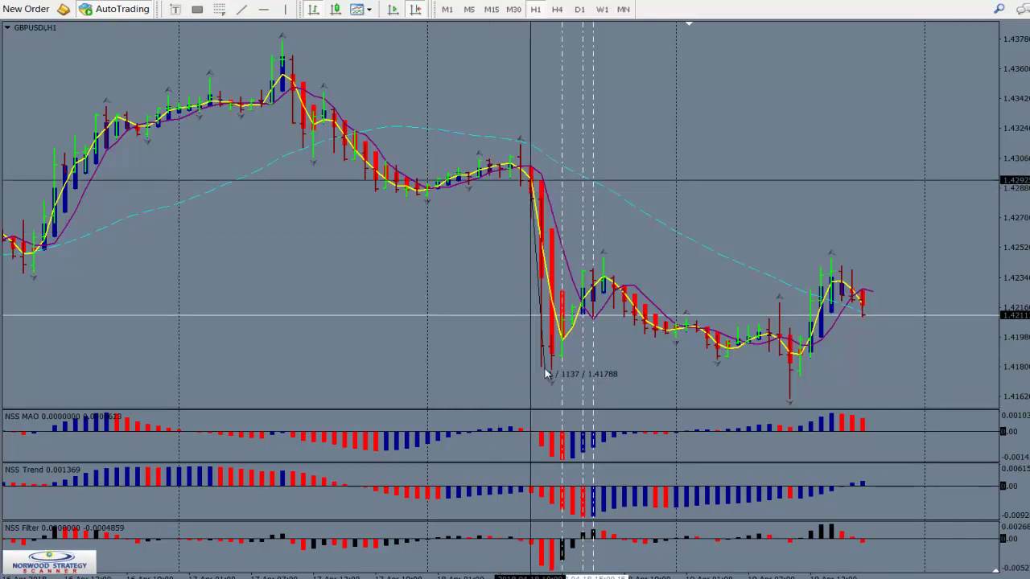
{"action": "left_click_drag", "start_coordinate": [545, 373], "coordinate": [546, 374]}
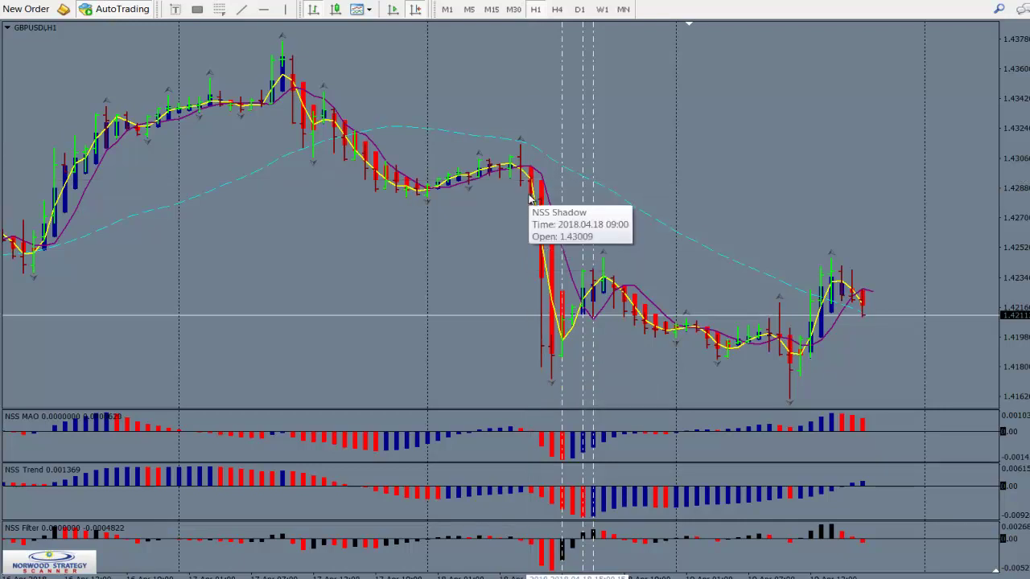
{"action": "mouse_move", "coordinate": [531, 194]}
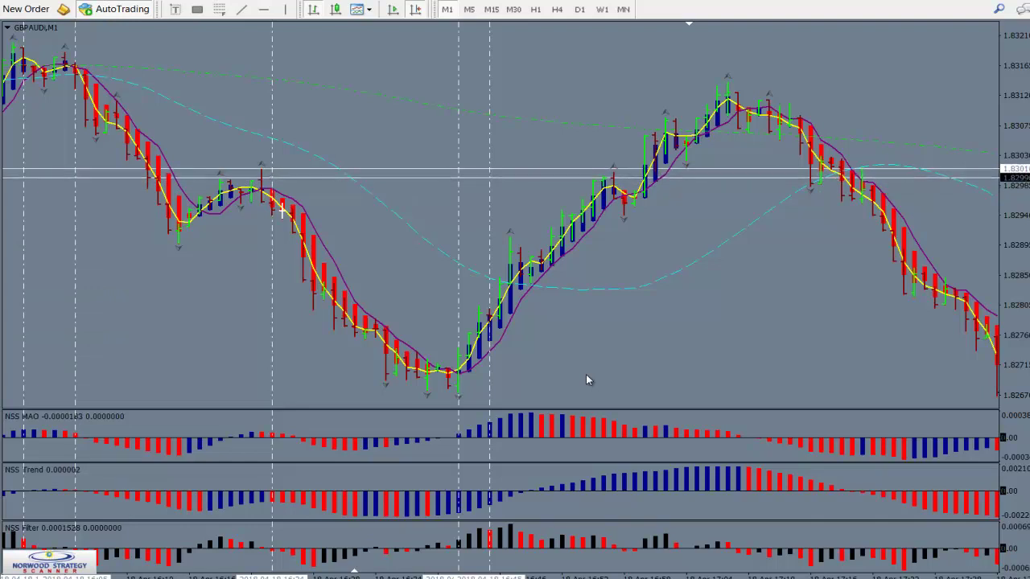
{"action": "mouse_move", "coordinate": [84, 91]}
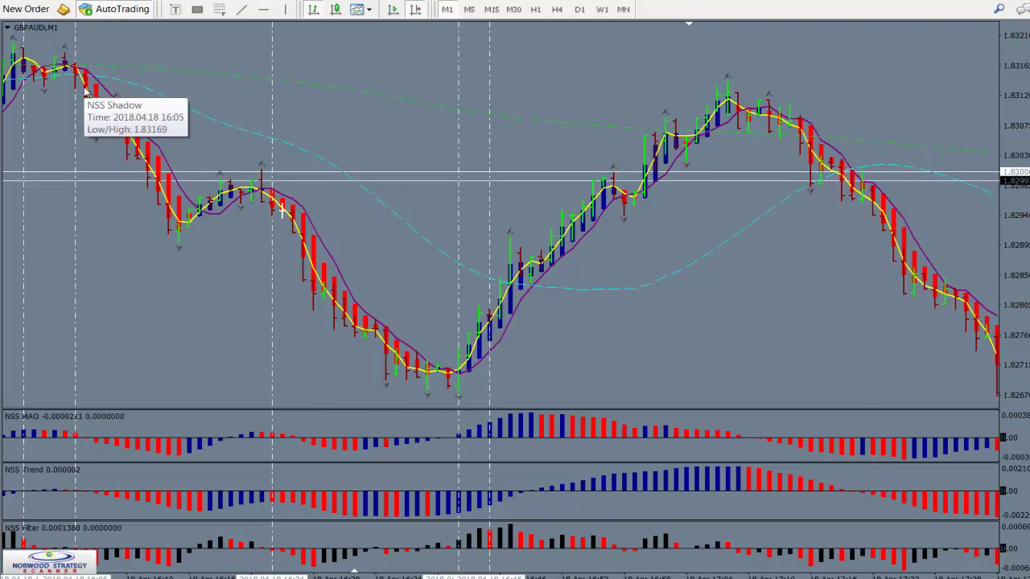
{"action": "mouse_move", "coordinate": [444, 389]}
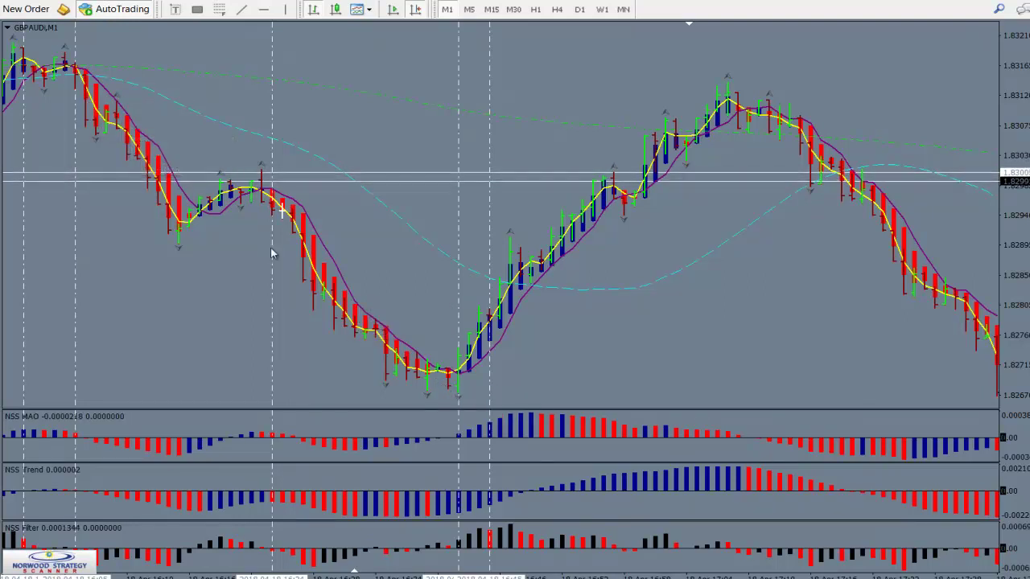
{"action": "mouse_move", "coordinate": [121, 125]}
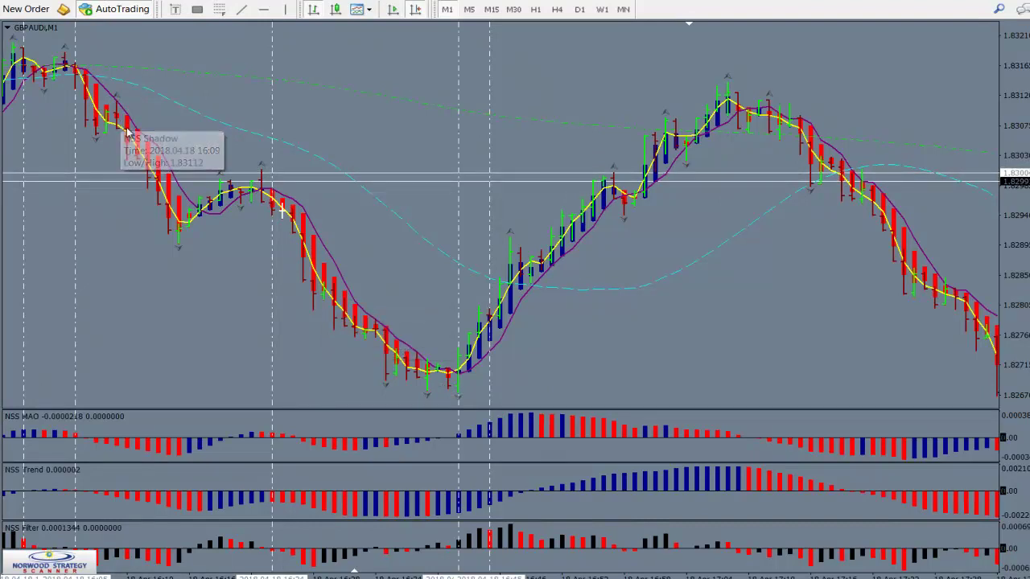
{"action": "mouse_move", "coordinate": [207, 191]}
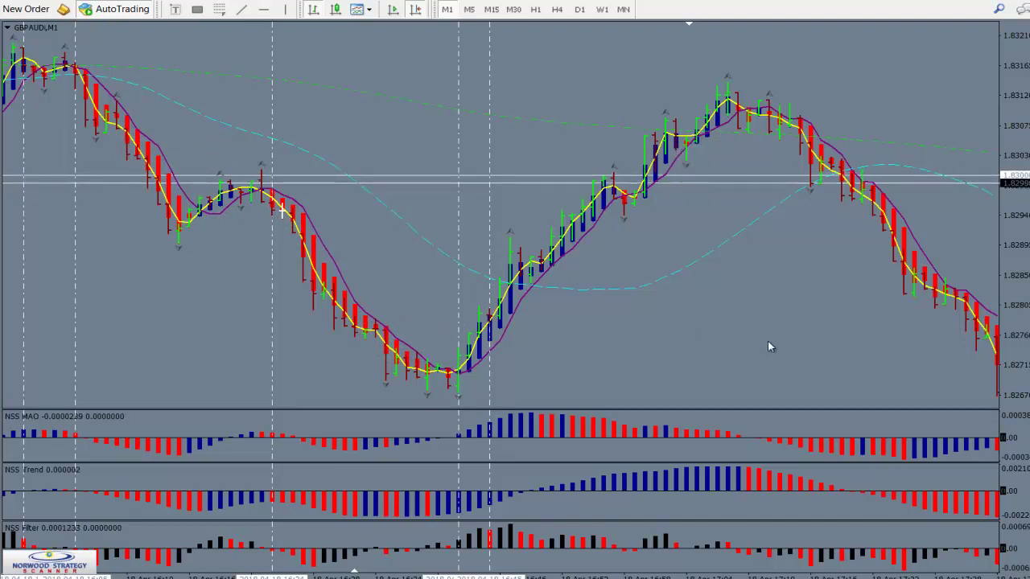
{"action": "scroll", "coordinate": [767, 344], "scroll_direction": "down", "scroll_amount": 3}
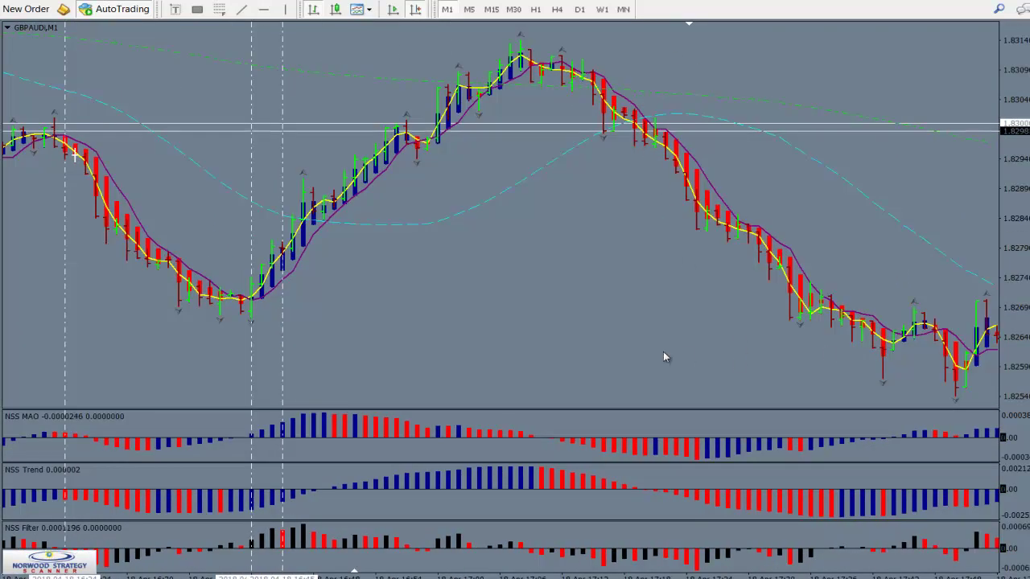
{"action": "scroll", "coordinate": [629, 355], "scroll_direction": "up", "scroll_amount": 3}
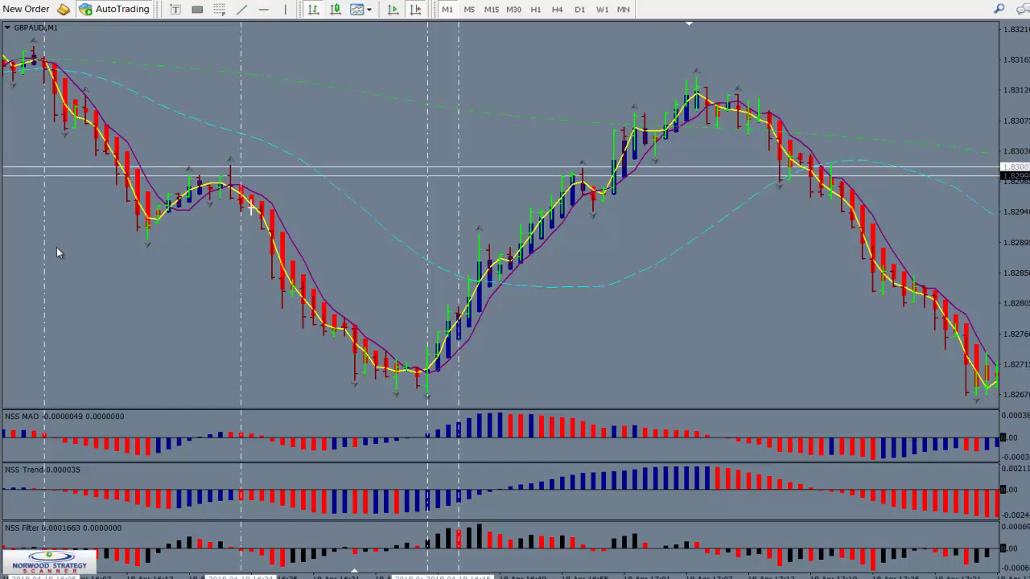
Exit full-screen with F11 to restore the Market Watch and Navigator windows.
{"action": "key", "text": "F11"}
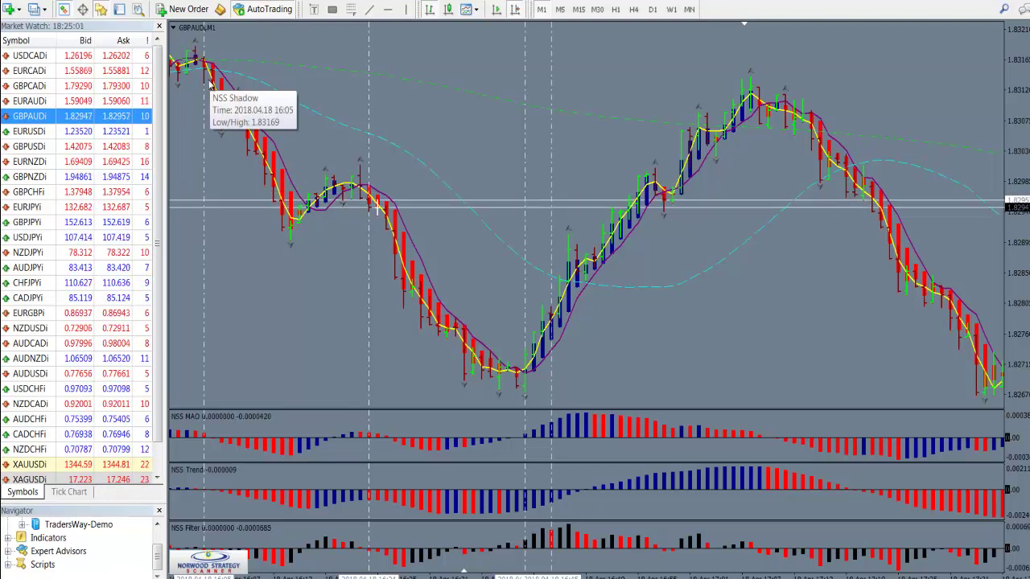
{"action": "scroll", "coordinate": [448, 256], "scroll_direction": "up", "scroll_amount": 5}
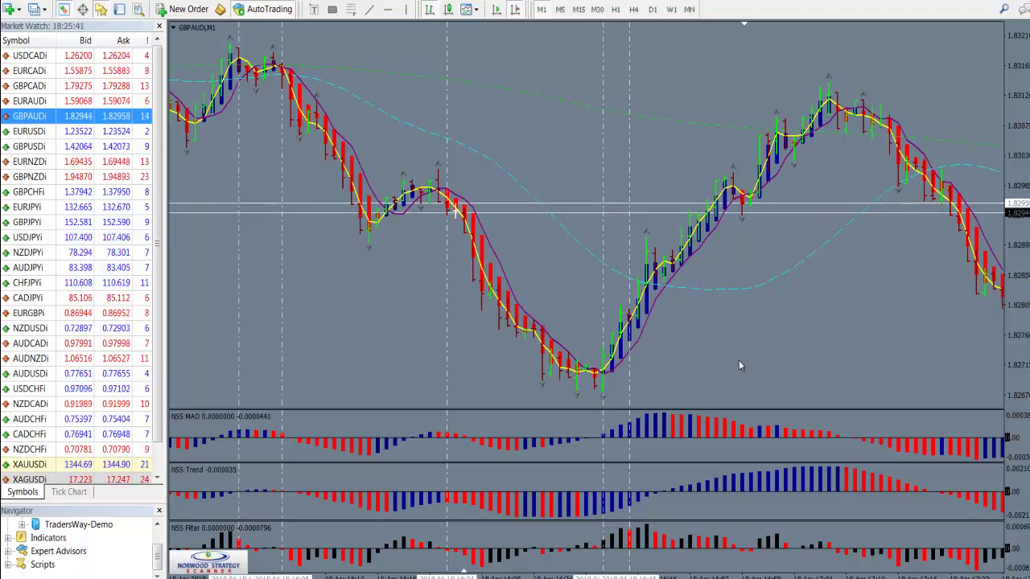
{"action": "scroll", "coordinate": [732, 358], "scroll_direction": "down", "scroll_amount": 3}
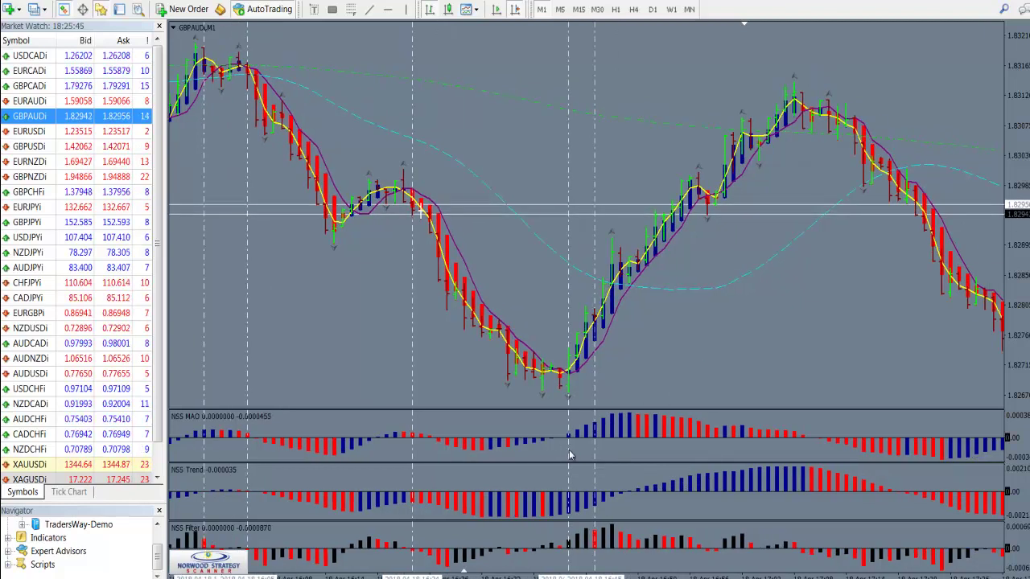
{"action": "mouse_move", "coordinate": [656, 427]}
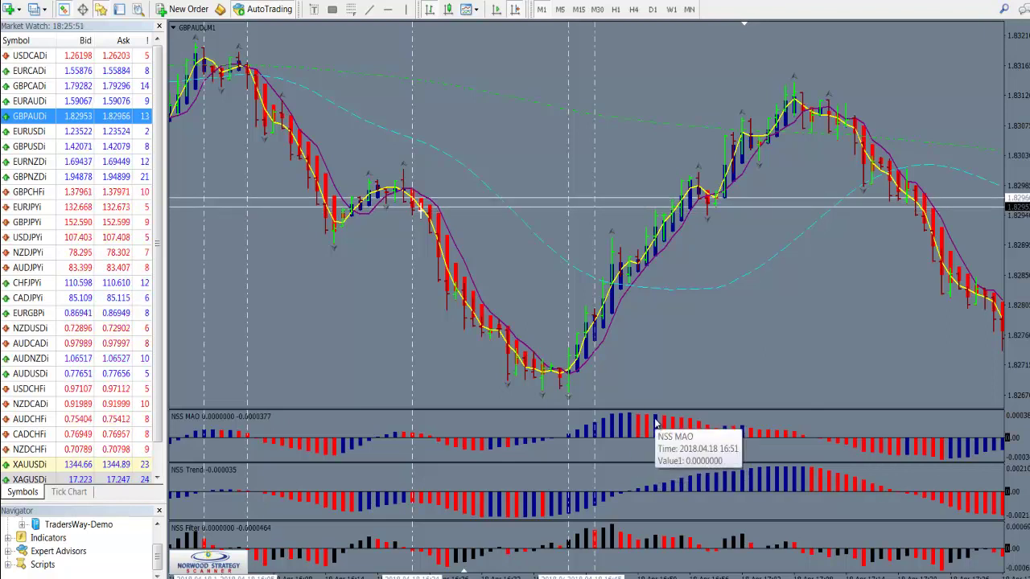
{"action": "middle_click", "coordinate": [654, 240]}
{"action": "left_click_drag", "start_coordinate": [654, 240], "coordinate": [696, 189]}
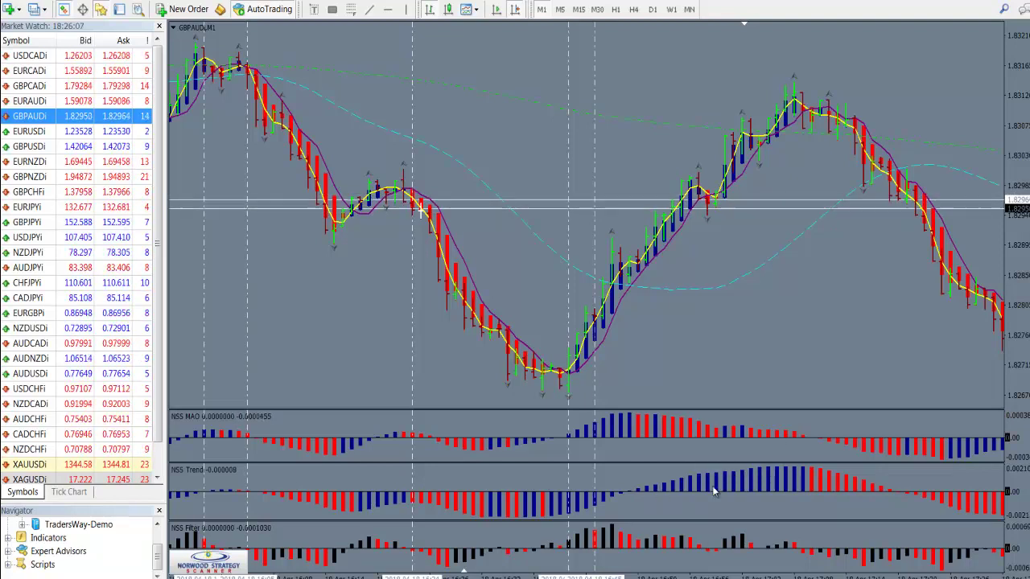
{"action": "mouse_move", "coordinate": [737, 161]}
{"action": "mouse_move", "coordinate": [667, 232]}
{"action": "left_click_drag", "start_coordinate": [658, 233], "coordinate": [788, 107]}
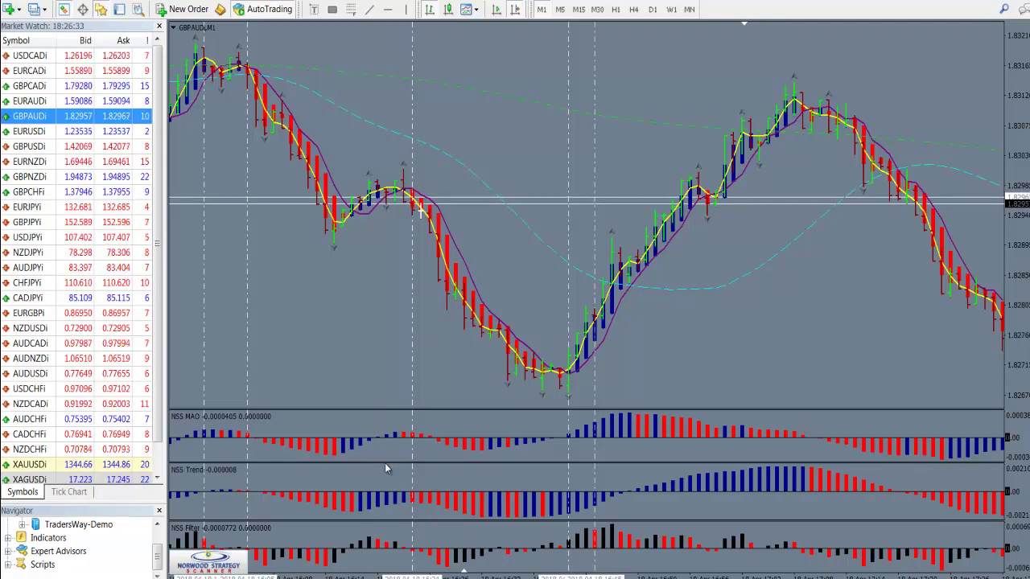
{"action": "mouse_move", "coordinate": [255, 439]}
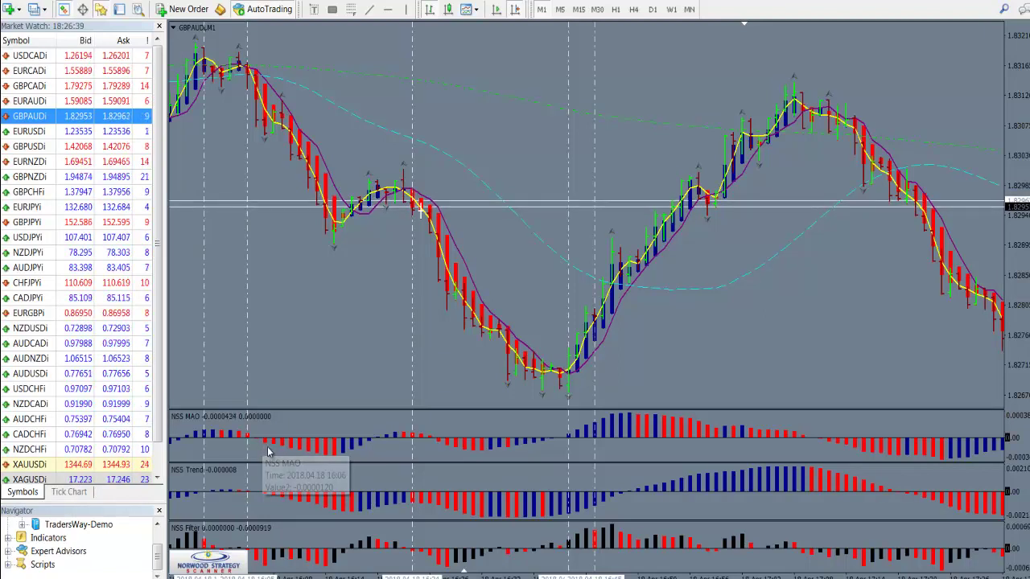
{"action": "middle_click", "coordinate": [283, 452]}
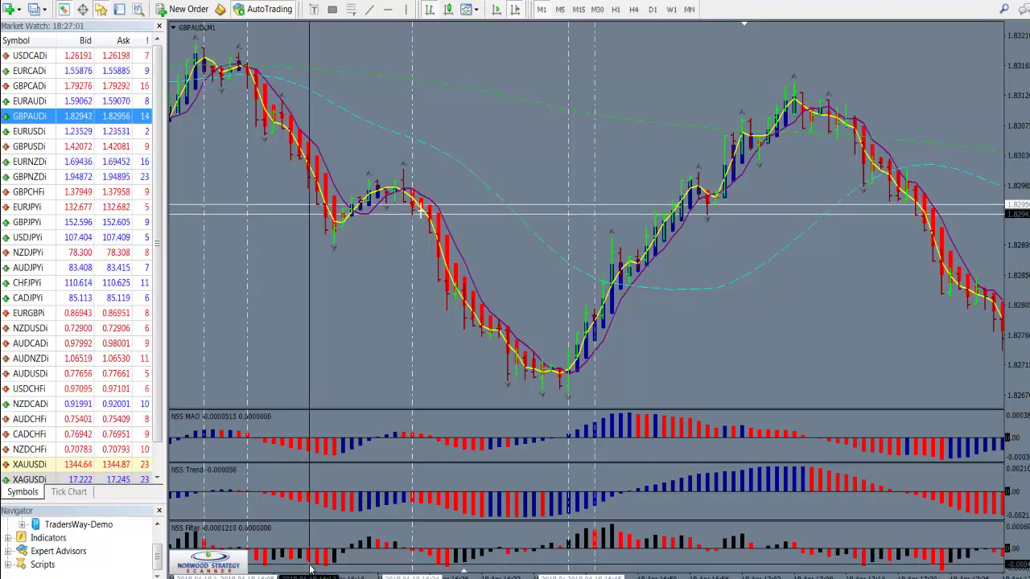
{"action": "middle_click", "coordinate": [295, 135]}
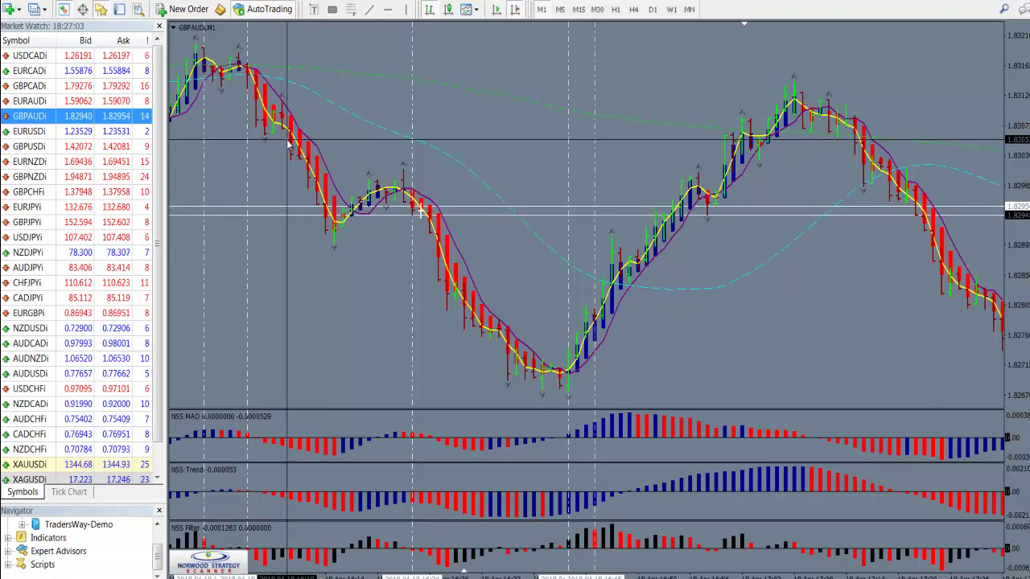
{"action": "mouse_move", "coordinate": [309, 165]}
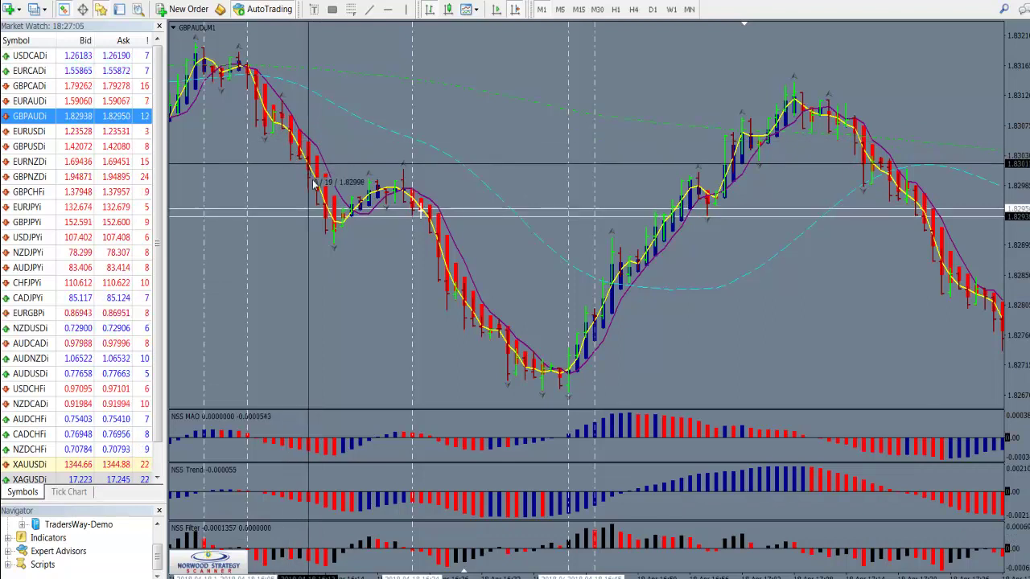
{"action": "middle_click", "coordinate": [344, 218]}
{"action": "mouse_move", "coordinate": [360, 200]}
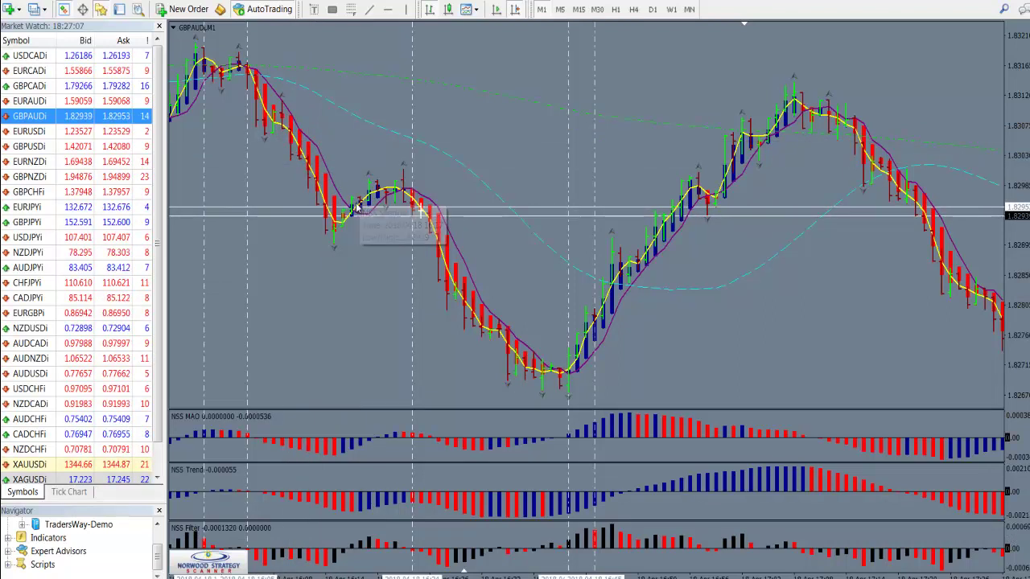
{"action": "mouse_move", "coordinate": [409, 566]}
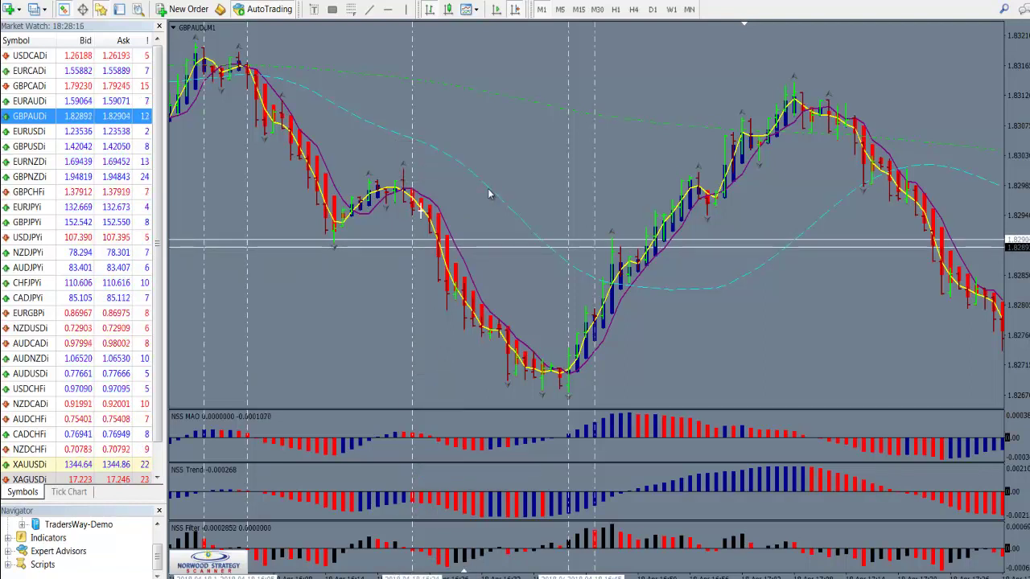
{"action": "mouse_move", "coordinate": [488, 195]}
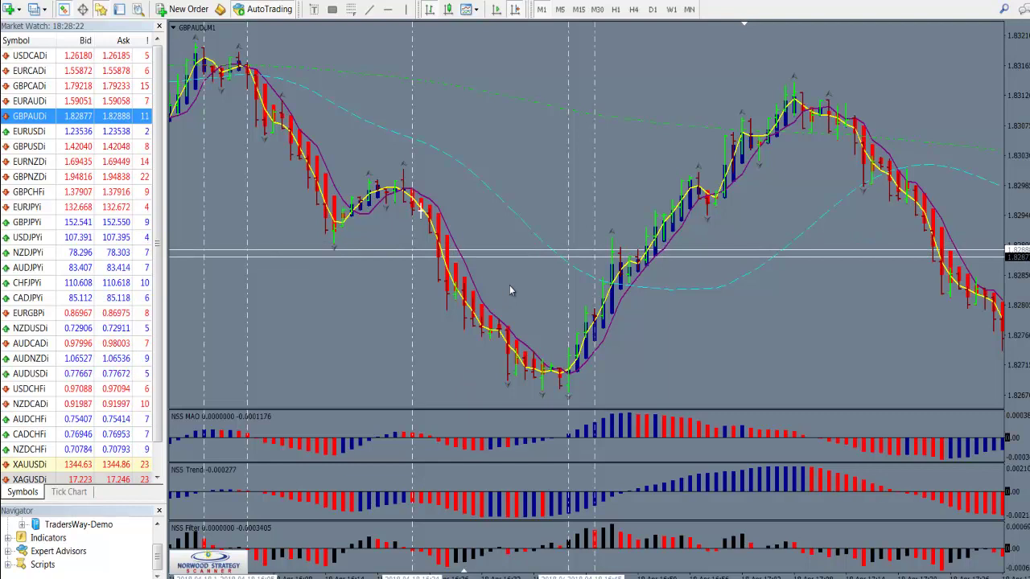
{"action": "mouse_move", "coordinate": [284, 129]}
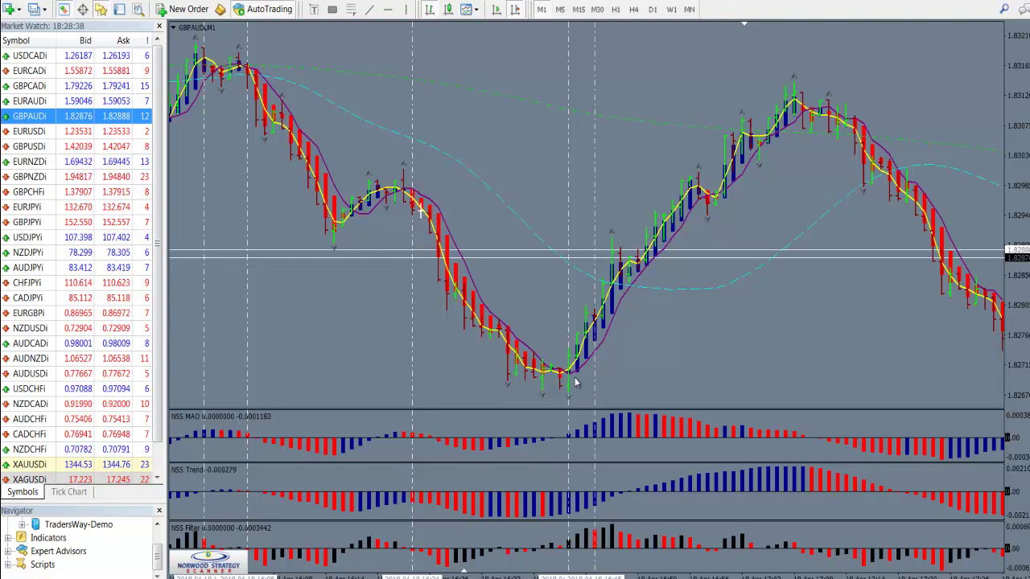
{"action": "mouse_move", "coordinate": [569, 390]}
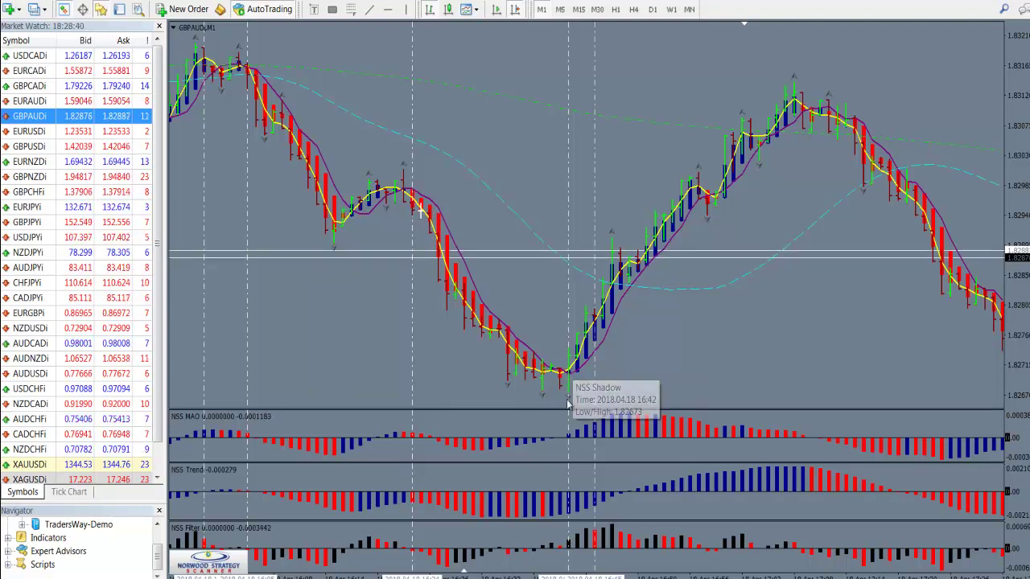
Measure the bars and price rise up from the 16:42 GBPAUD swing low.
{"action": "middle_click", "coordinate": [541, 553]}
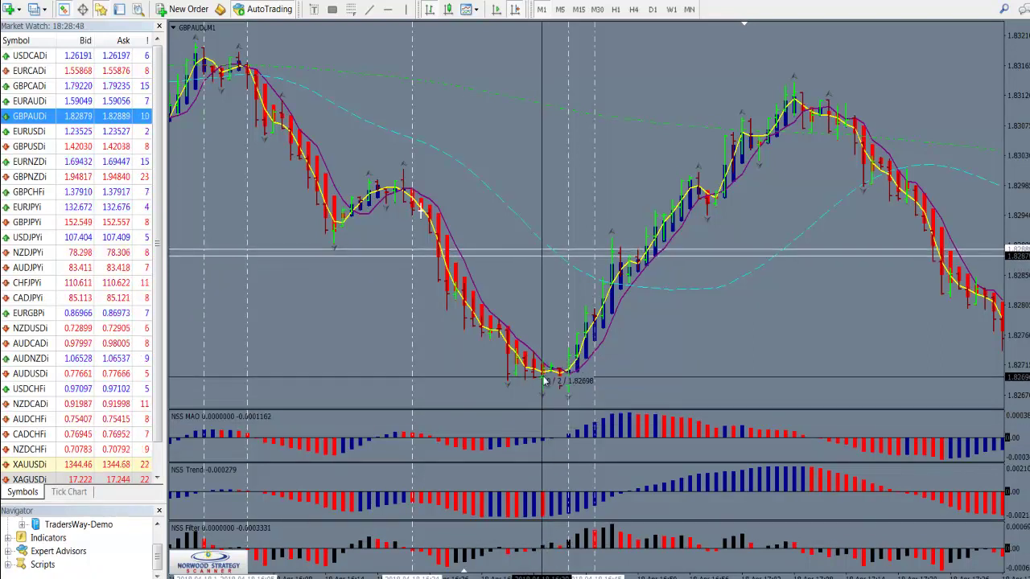
{"action": "left_click_drag", "start_coordinate": [570, 374], "coordinate": [555, 450]}
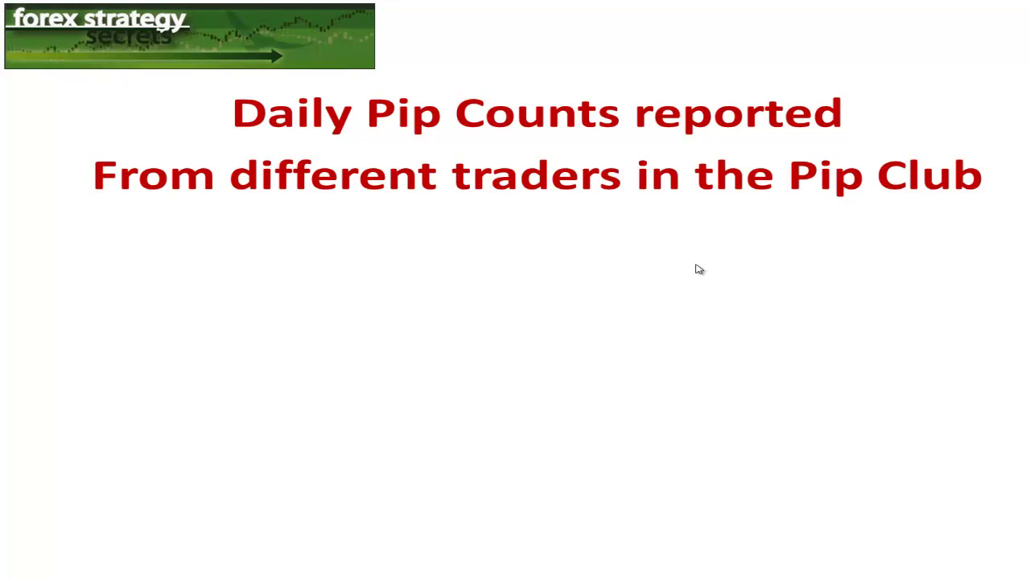
Reveal the pip-count rows 17 and 33, 29 and 16, then 56 and 12.
{"action": "left_click", "coordinate": [698, 270]}
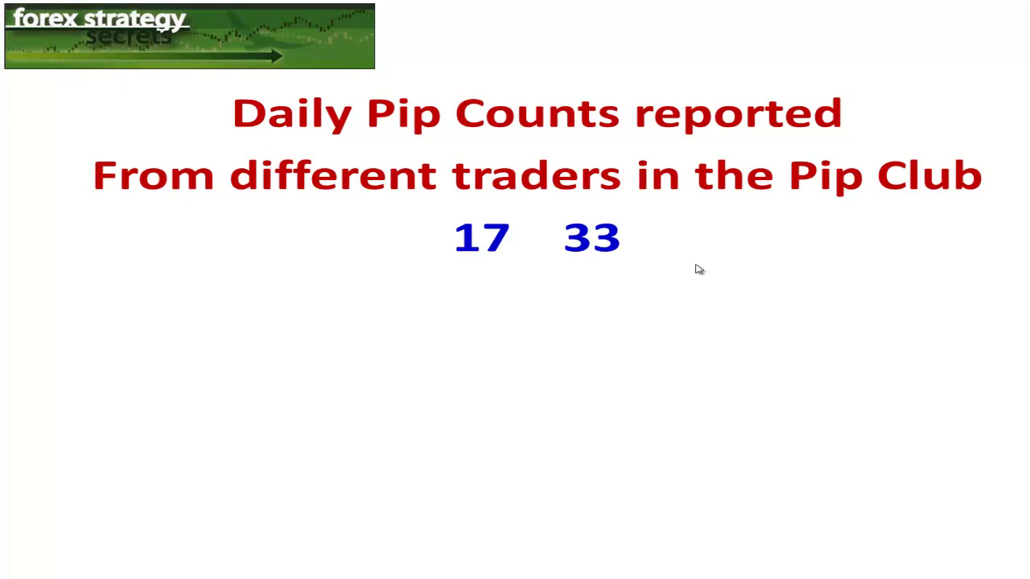
{"action": "left_click", "coordinate": [699, 270]}
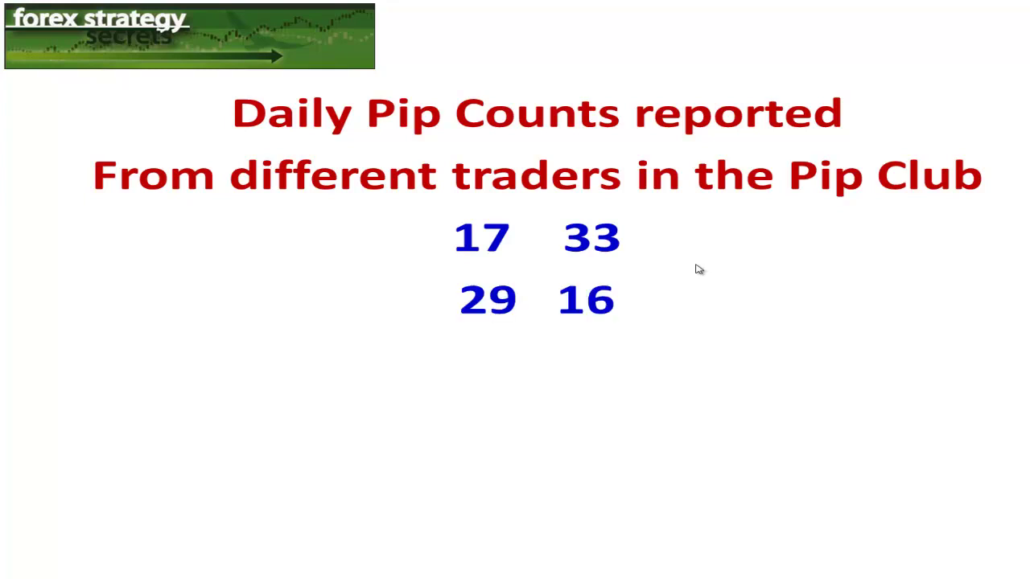
{"action": "left_click", "coordinate": [699, 270]}
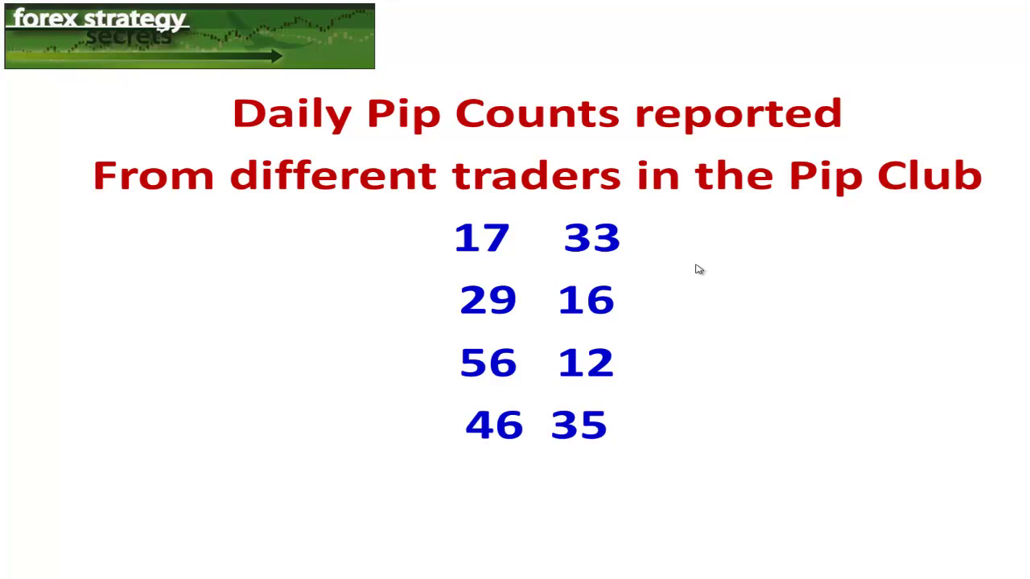